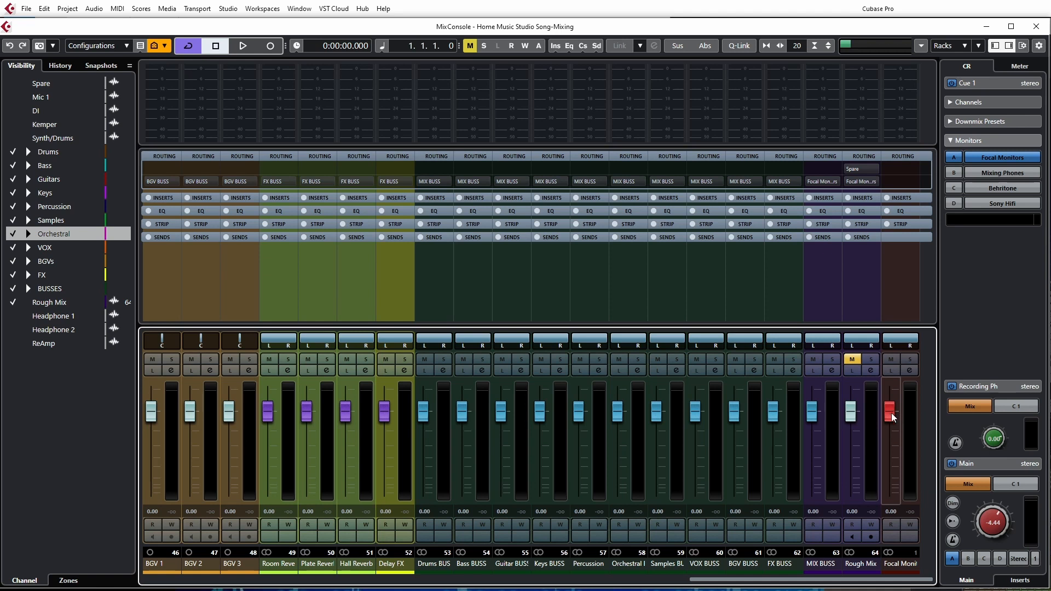
Pull the MIX BUSS fader all the way down to minus infinity
drag(812, 411, 820, 497)
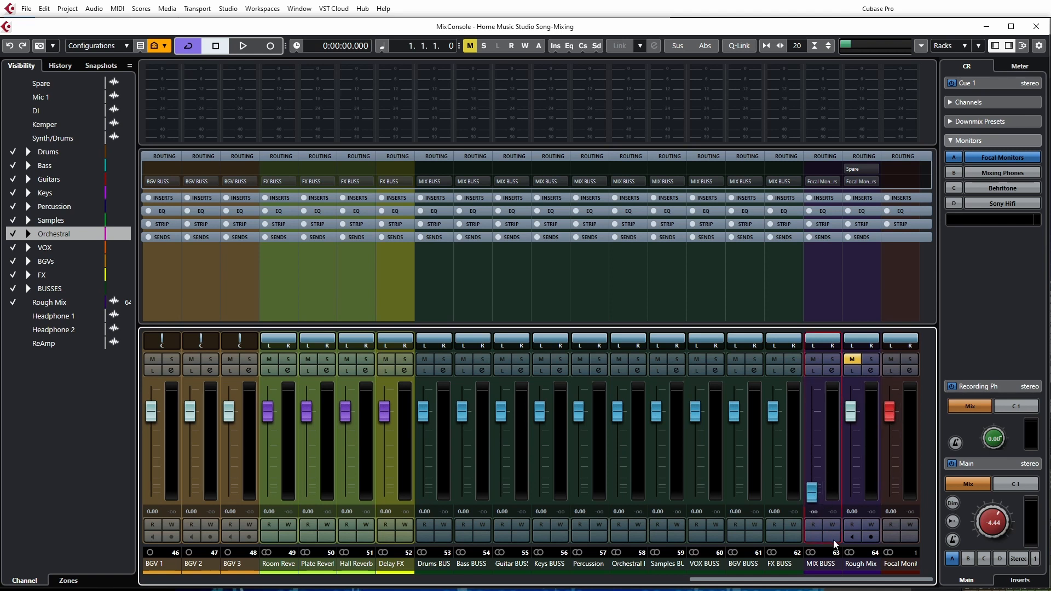
drag(727, 583, 169, 588)
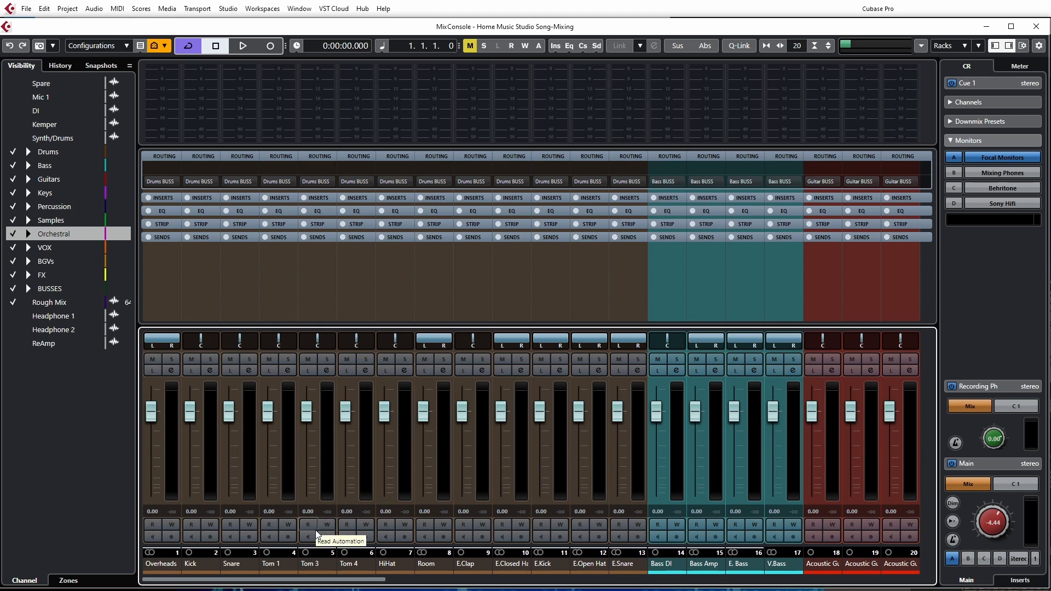
Bring up the project window and expand the Drums folder track
key(F3)
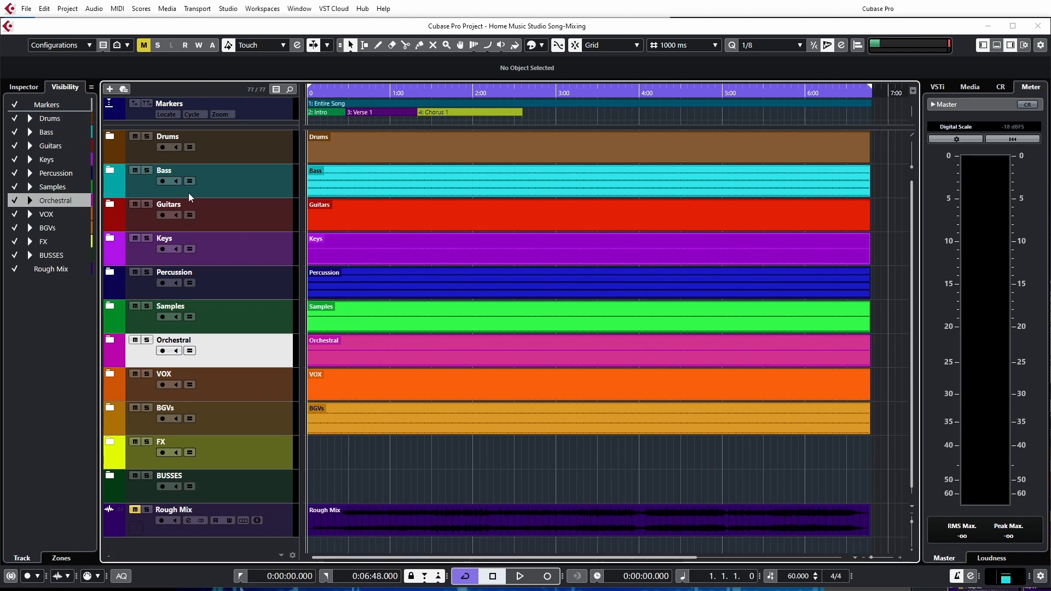
click(110, 136)
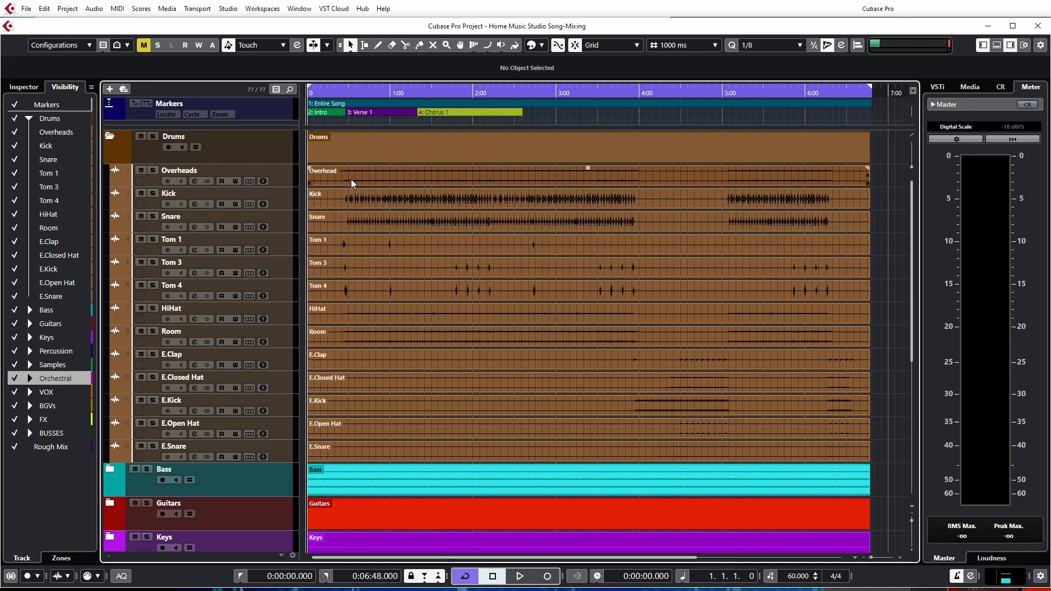
Insert Virtual Mix Rack in the first insert slot of the Overheads channel and solo the Overheads track
click(194, 182)
click(394, 307)
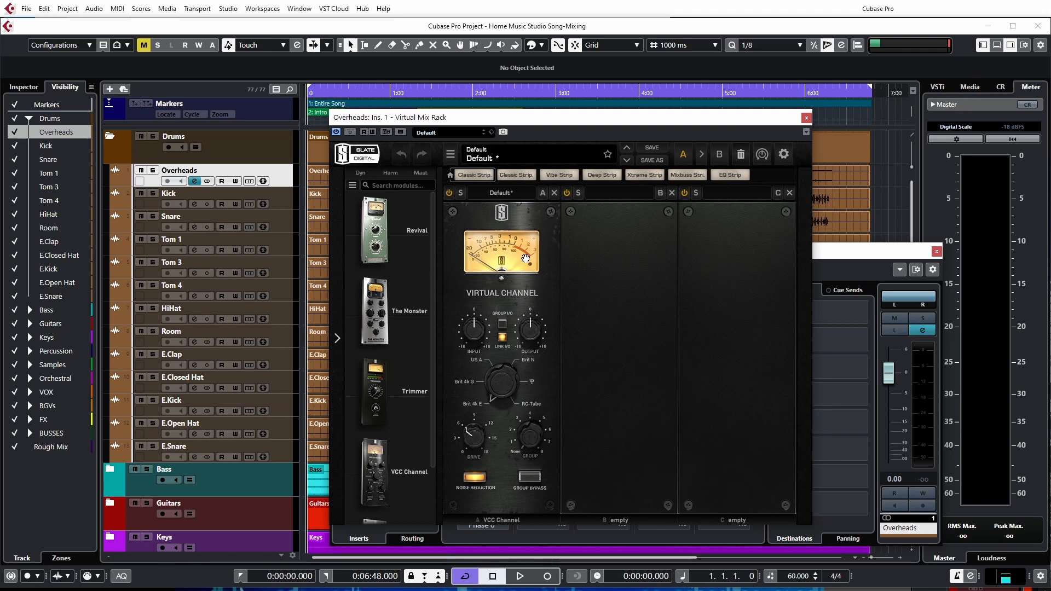
click(154, 171)
drag(437, 126, 706, 126)
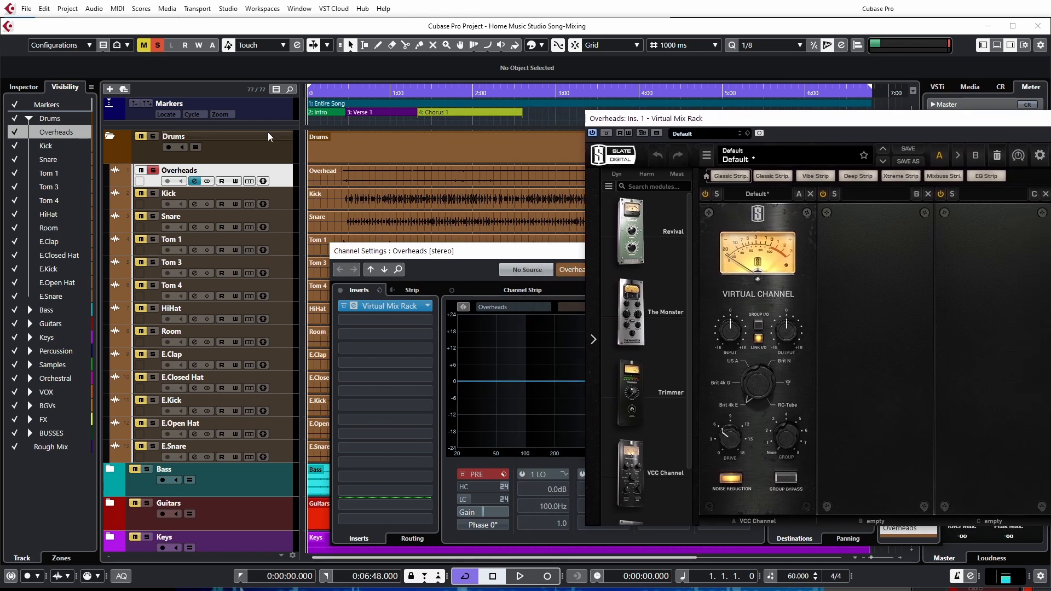
Play the song from about 2:42 and raise the Overheads event's volume handle, using Virtual Mix Rack's VU meter as the reference
drag(268, 126, 280, 137)
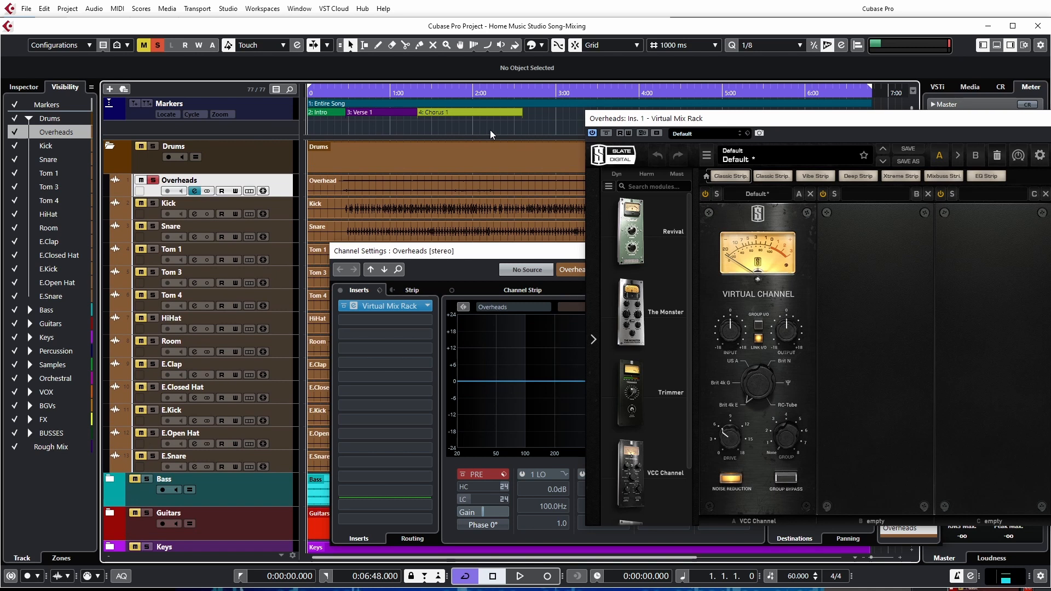
click(532, 134)
drag(693, 127, 160, 92)
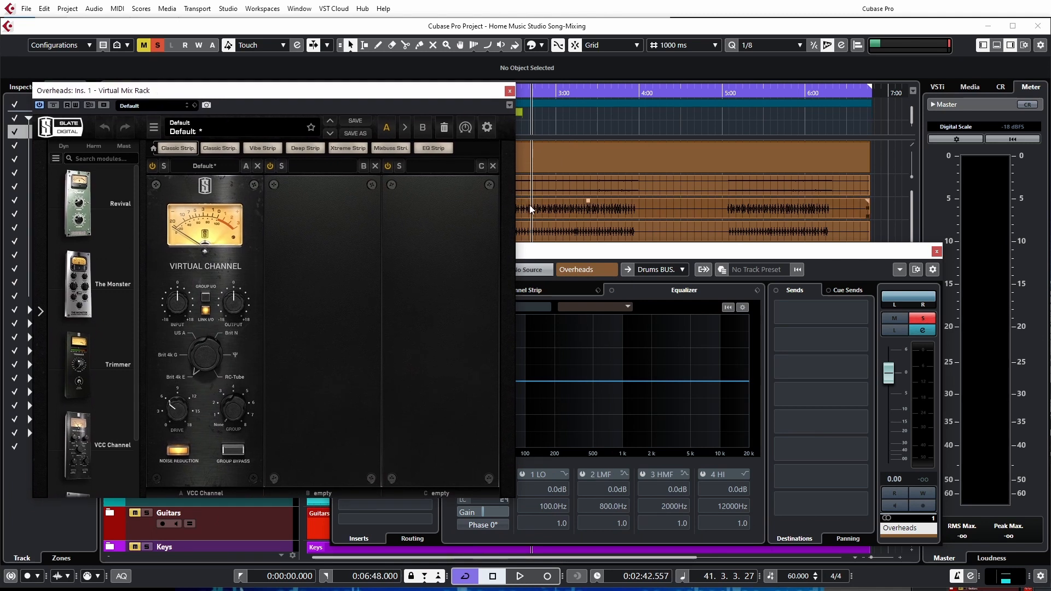
key(space)
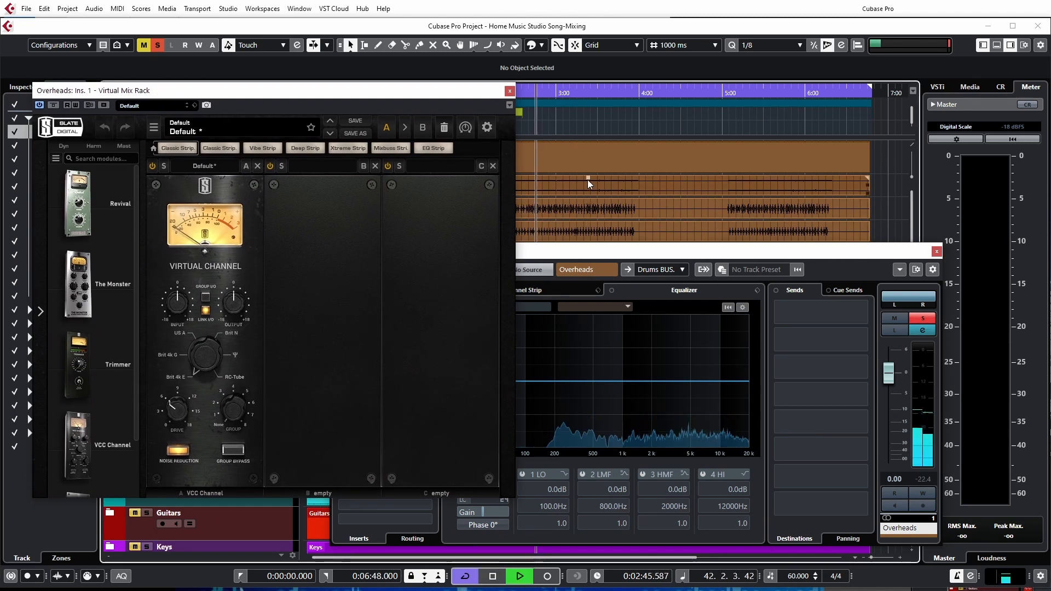
drag(586, 177, 592, 115)
click(585, 124)
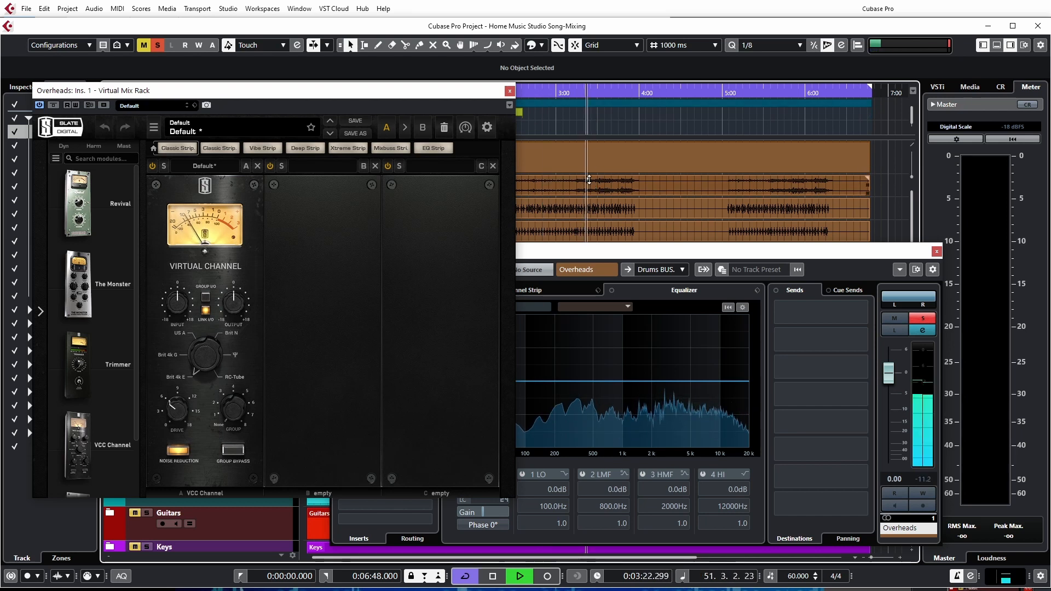
drag(589, 178, 589, 139)
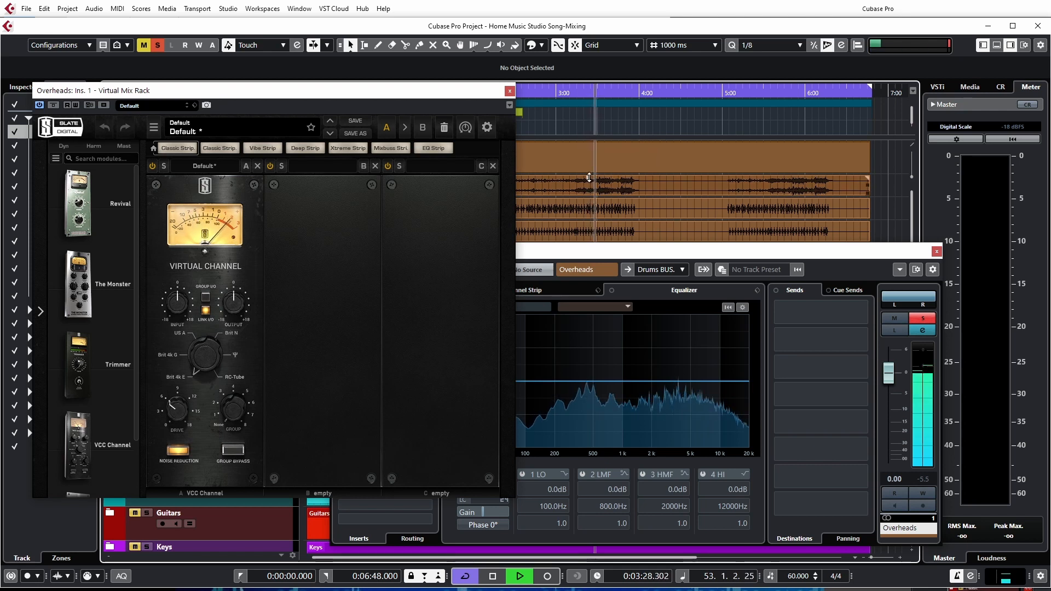
drag(589, 178, 590, 180)
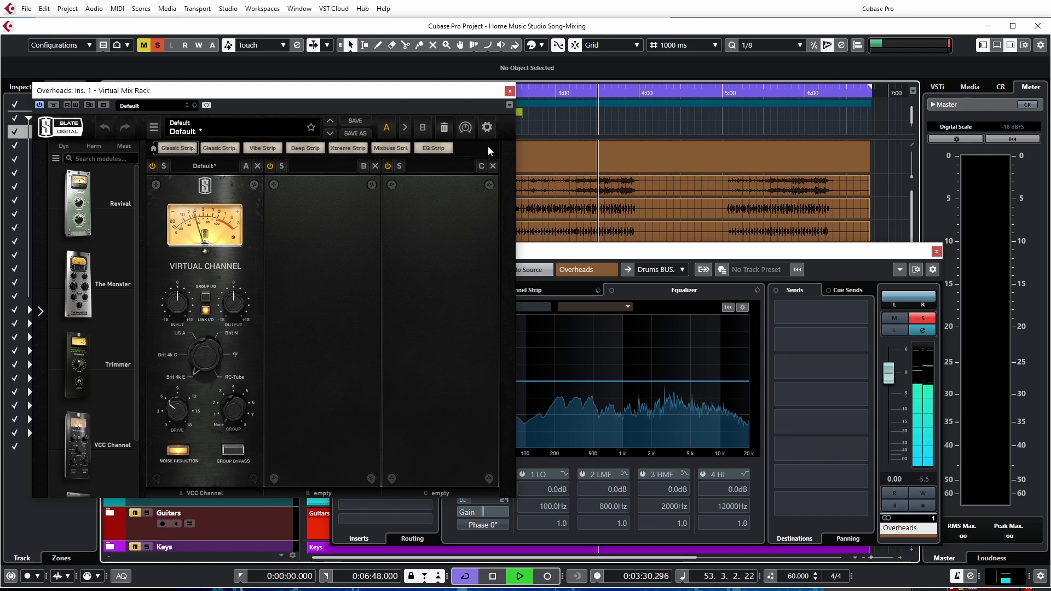
Stop playback and replace Virtual Mix Rack with the VUMT meter in the first insert slot of the Overheads channel
click(510, 91)
key(space)
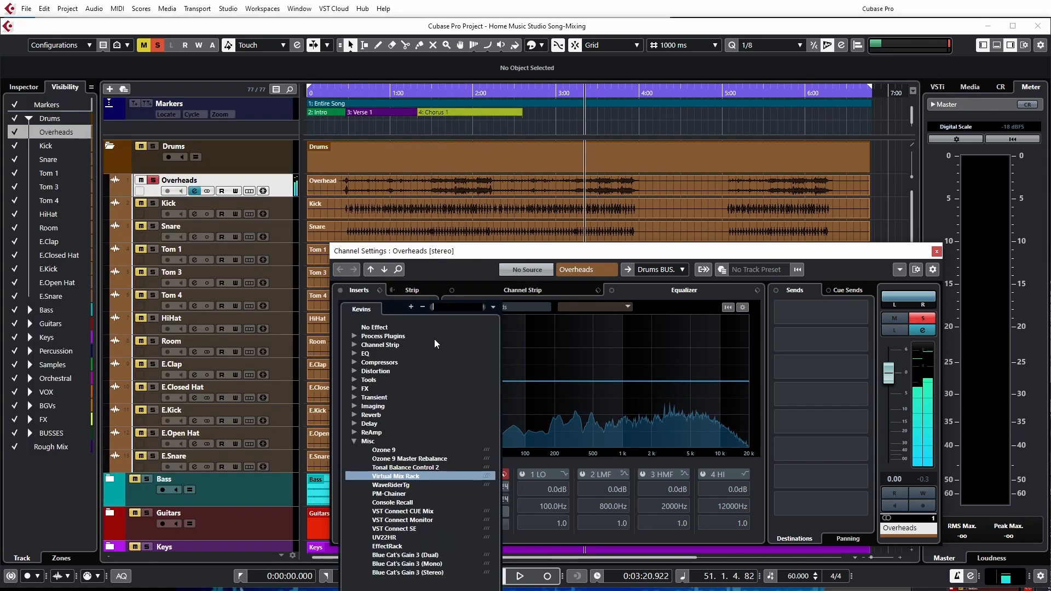
click(430, 307)
click(377, 328)
click(428, 306)
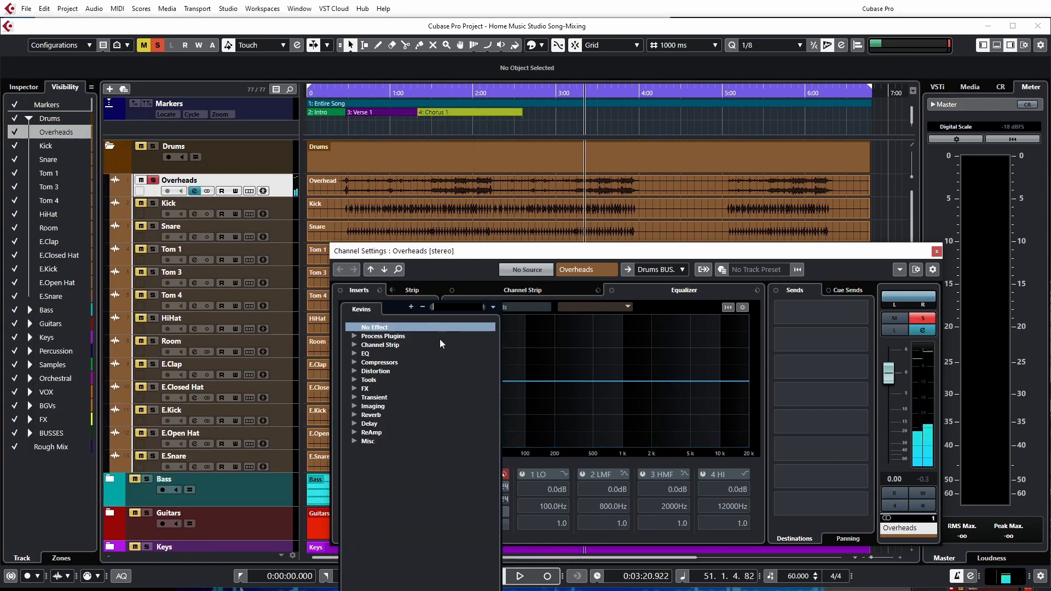
text(vum)
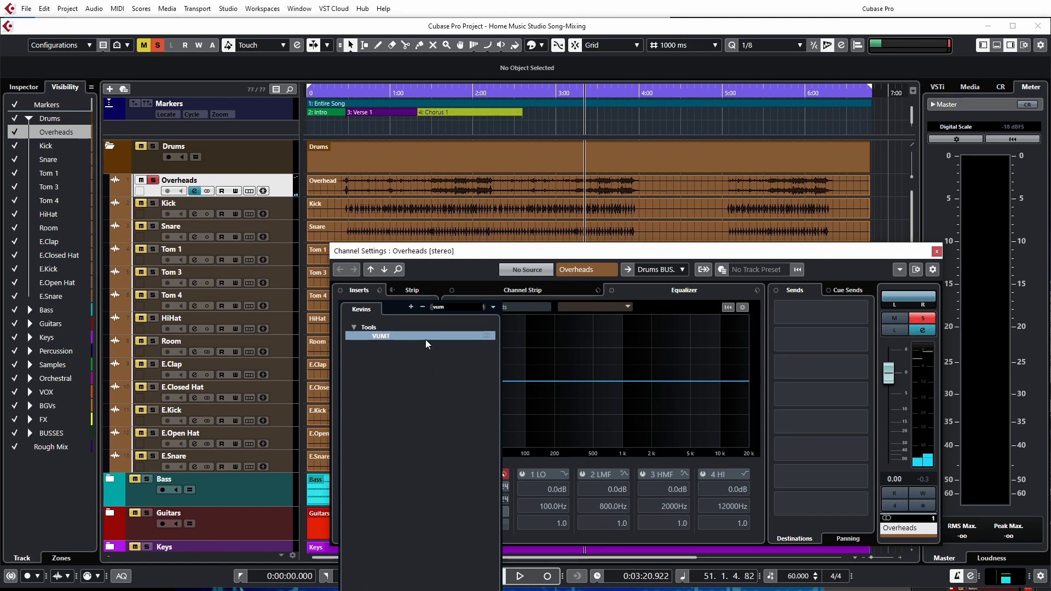
click(425, 338)
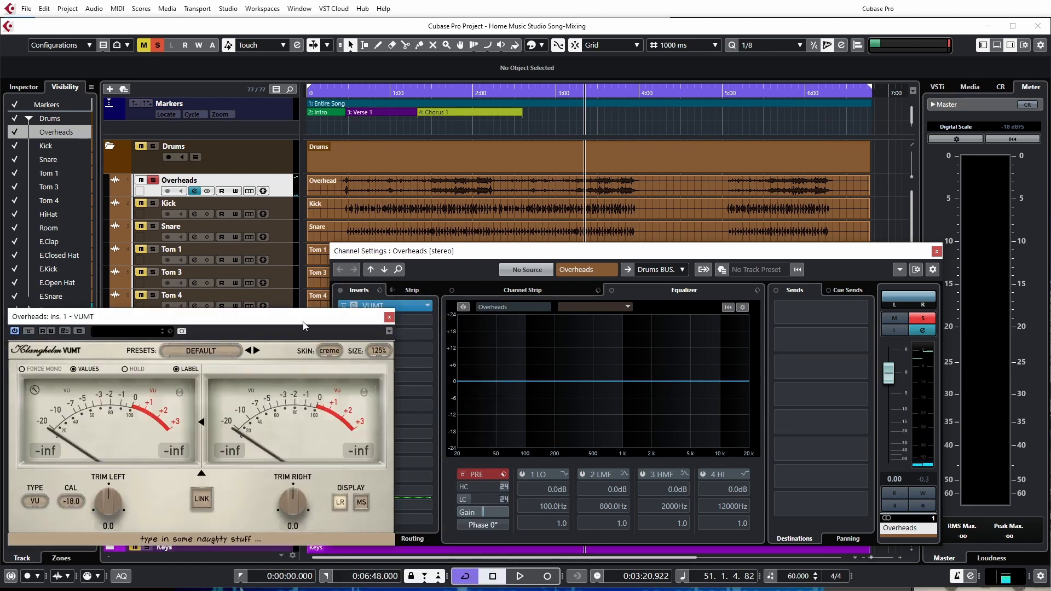
drag(304, 325, 376, 264)
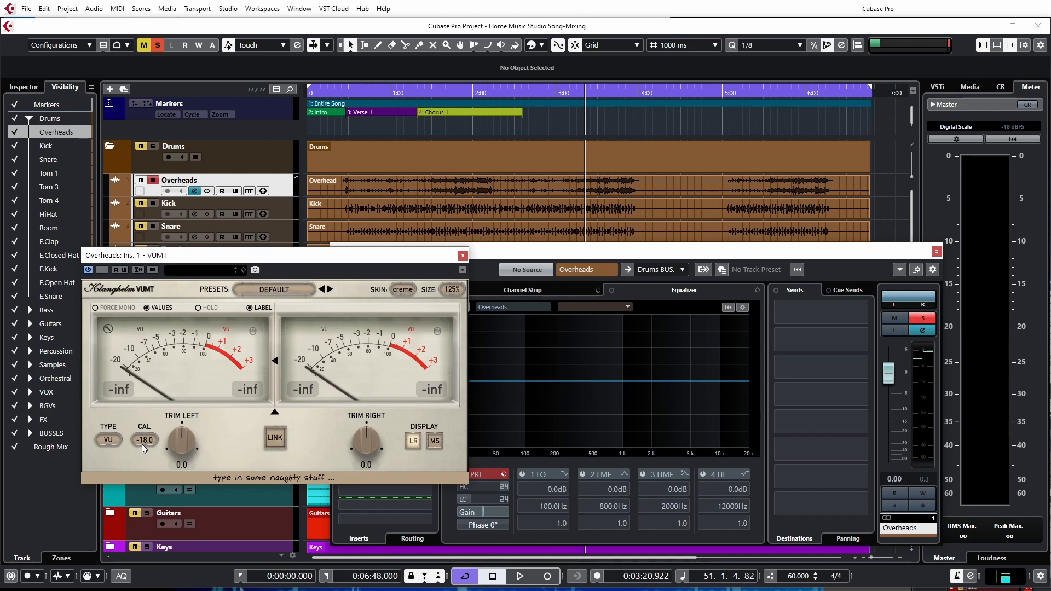
Play the loud section from about 3:31 and fine-tune the Overheads event's volume against the VUMT meter calibrated to -18.0
key(space)
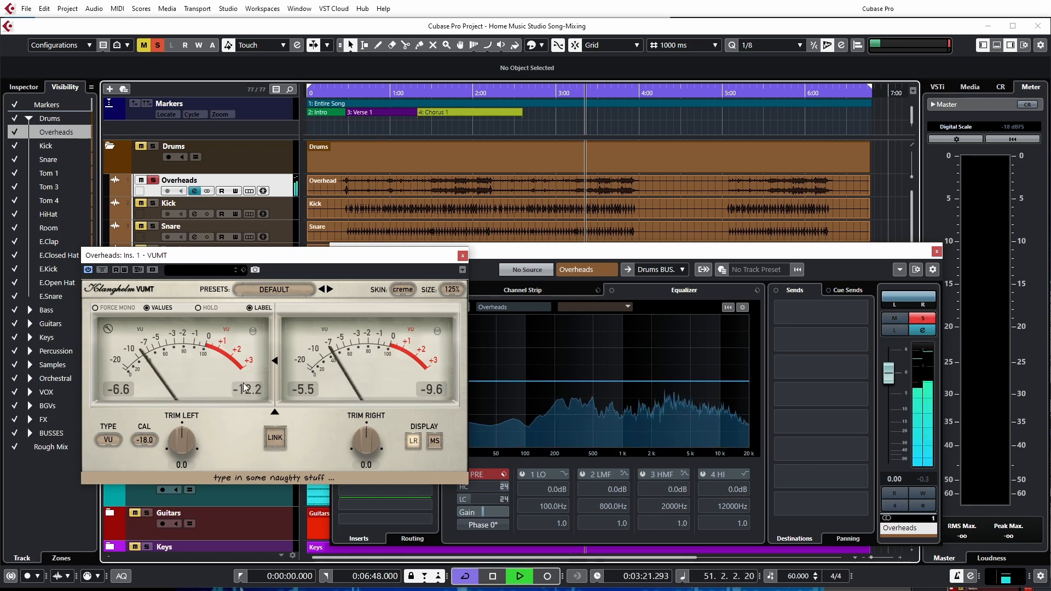
click(599, 137)
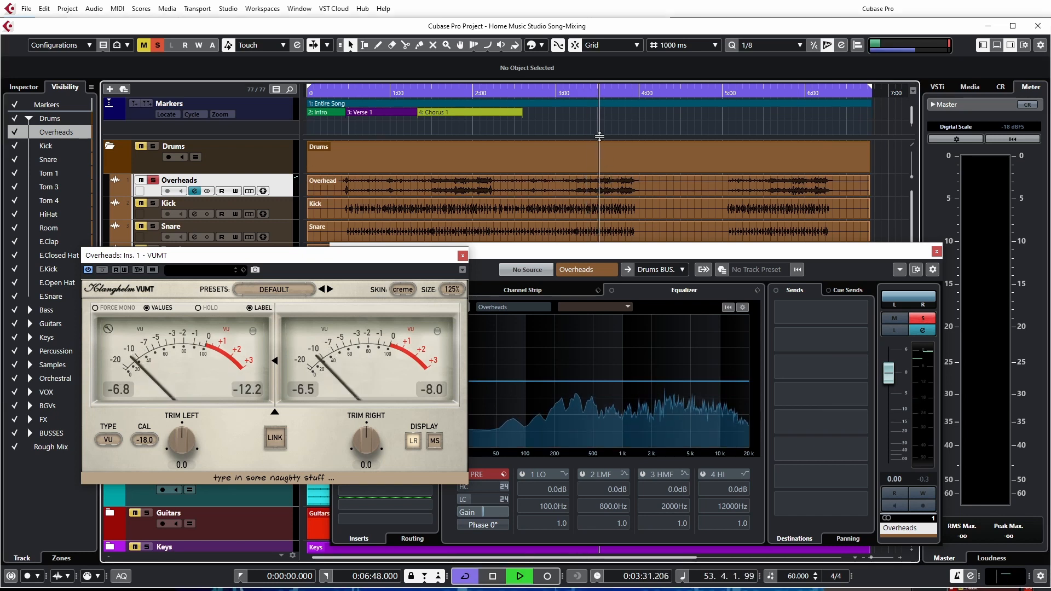
drag(588, 178, 587, 181)
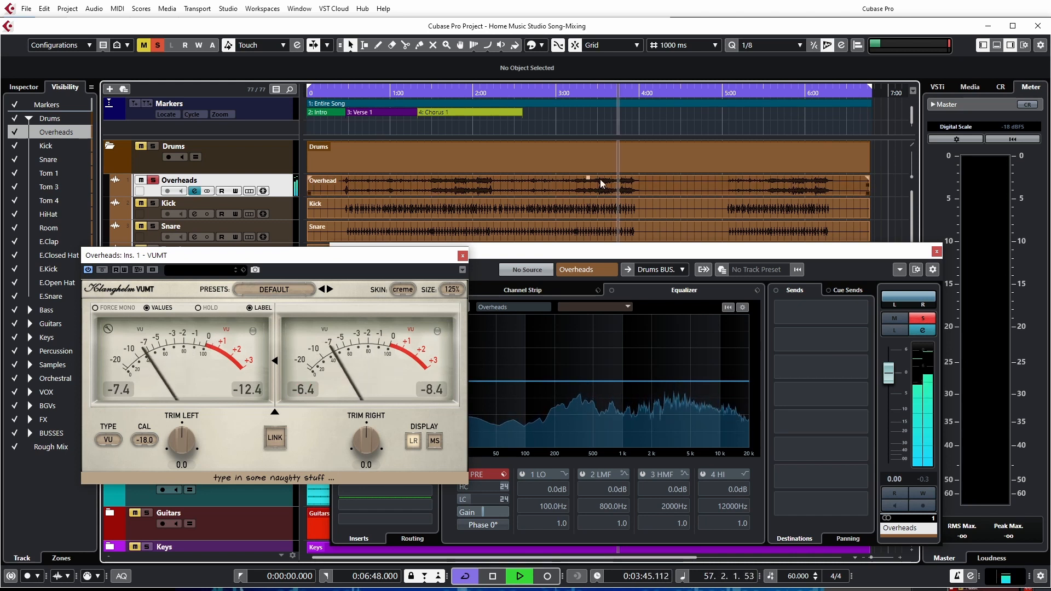
mouse_move(588, 178)
mouse_down()
mouse_move(591, 168)
mouse_move(587, 176)
mouse_up()
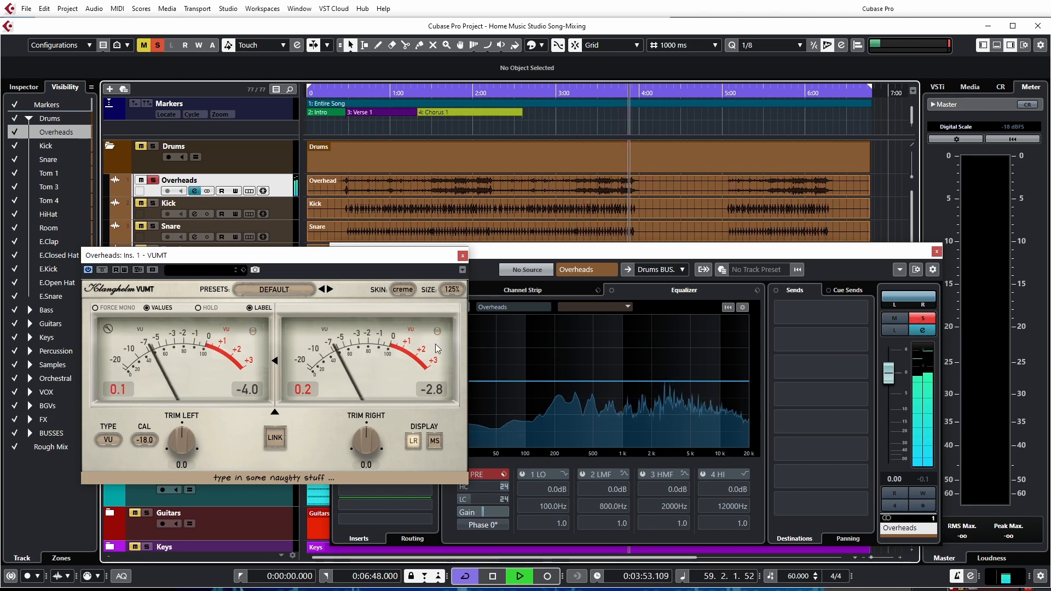
Stop playback and remove VUMT from the Overheads channel's first insert slot
key(space)
click(462, 256)
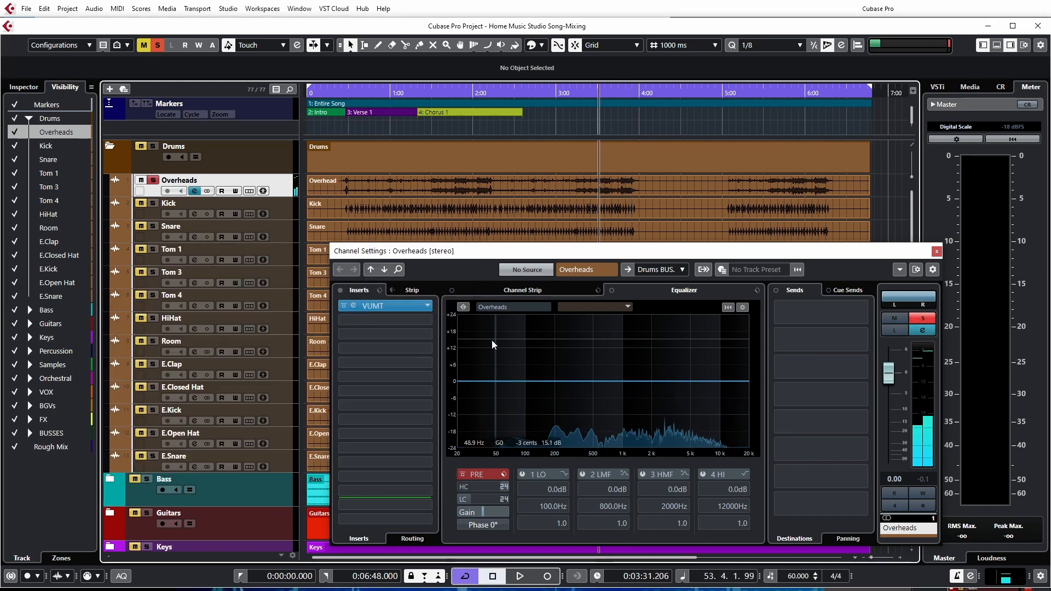
click(427, 306)
click(376, 327)
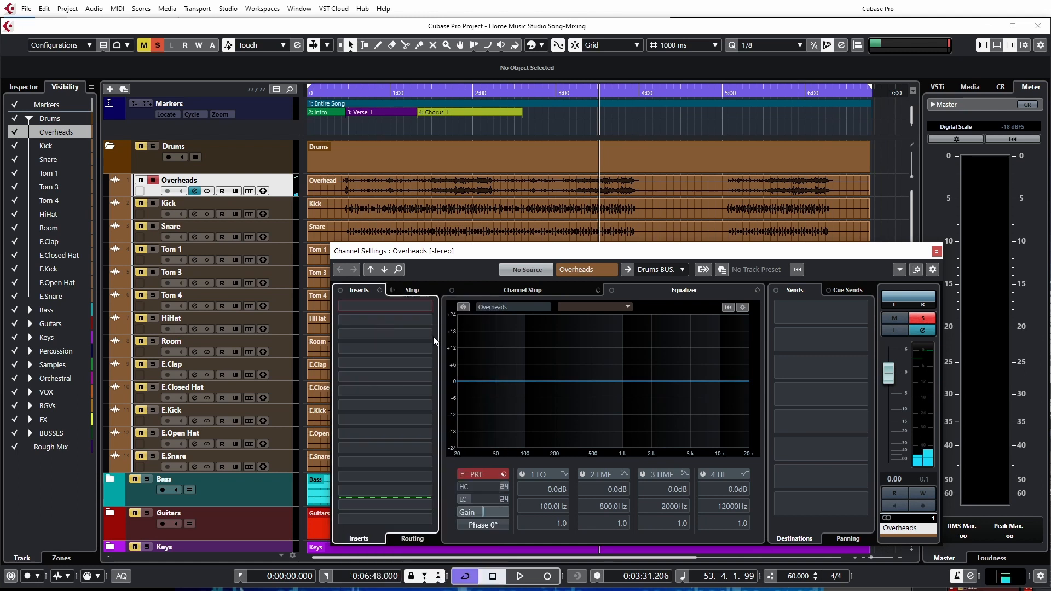
drag(789, 254, 628, 233)
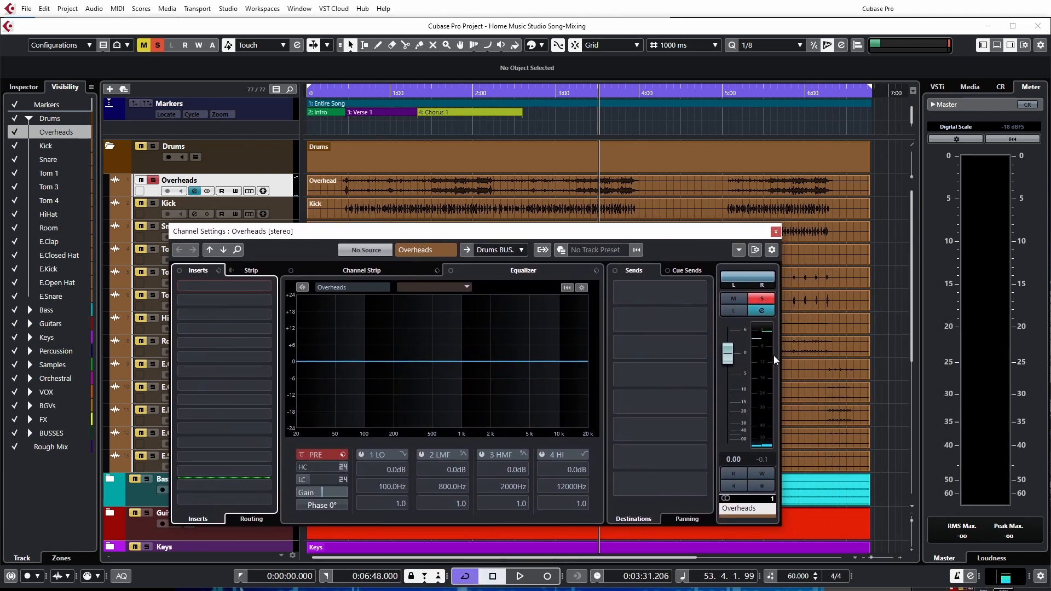
right_click(763, 424)
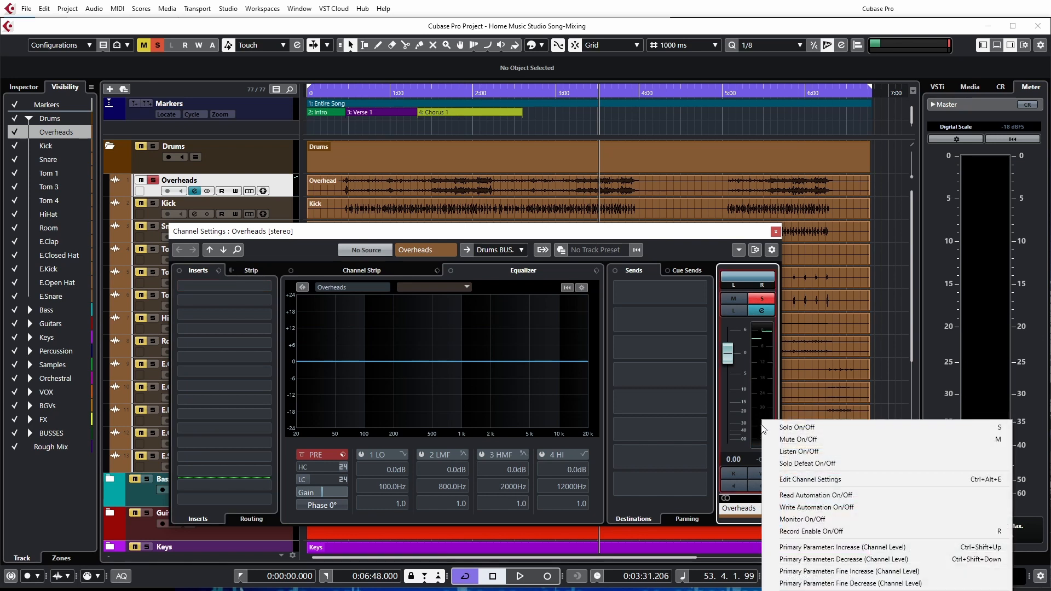
click(738, 448)
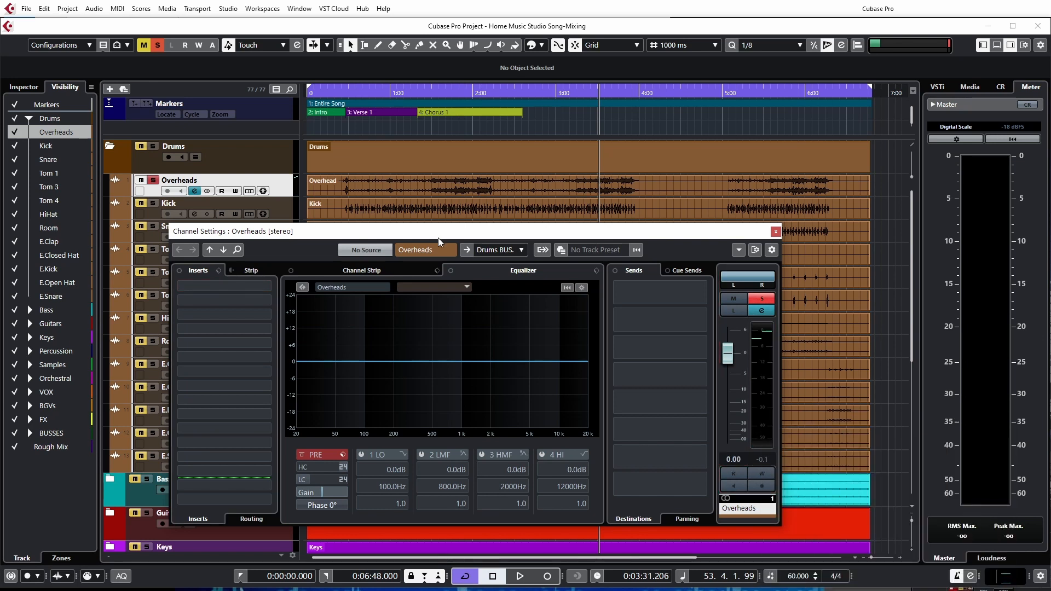
drag(439, 237, 474, 239)
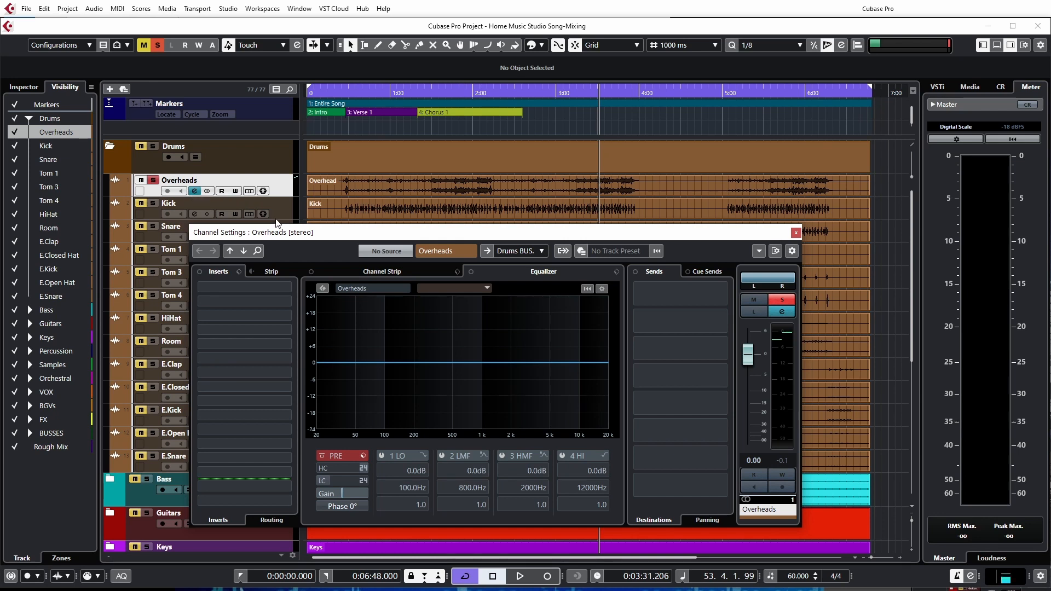
Lower the Overheads event's volume during playback from about 3:31, using the channel meter as the reference and resetting its peak value
key(space)
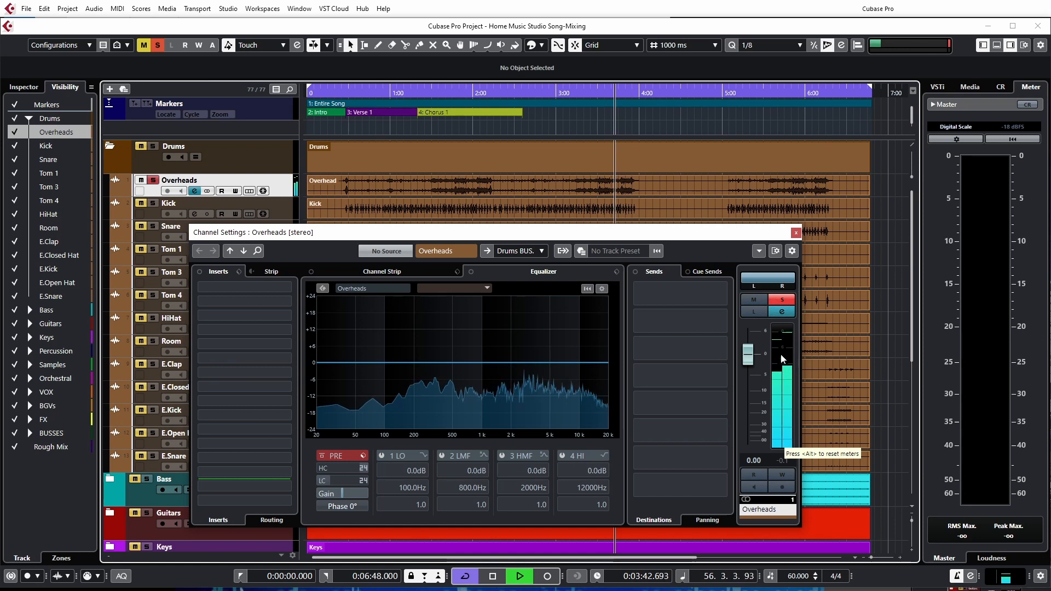
drag(587, 178, 573, 211)
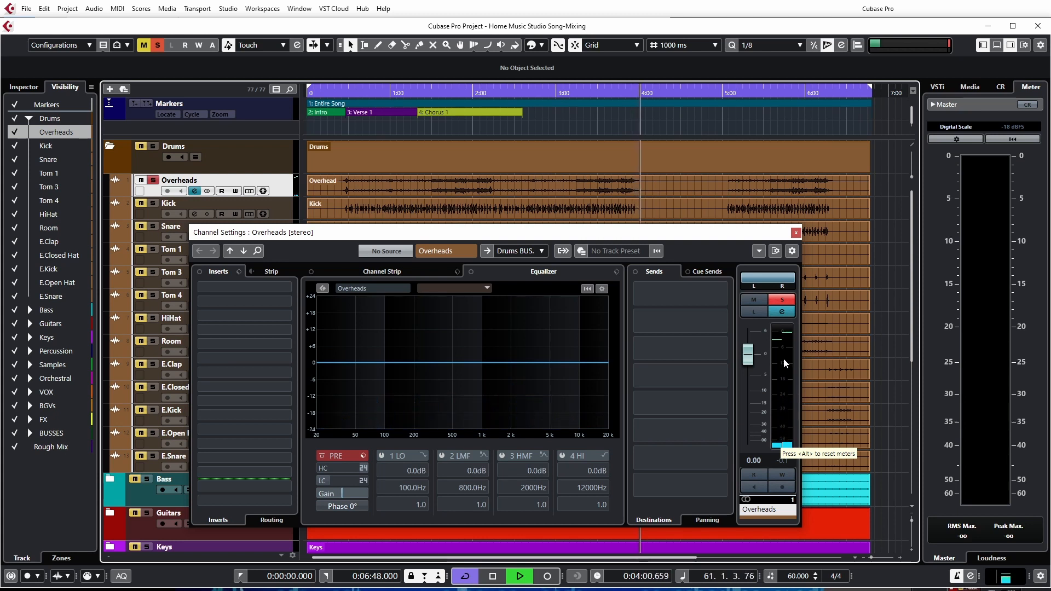
click(602, 180)
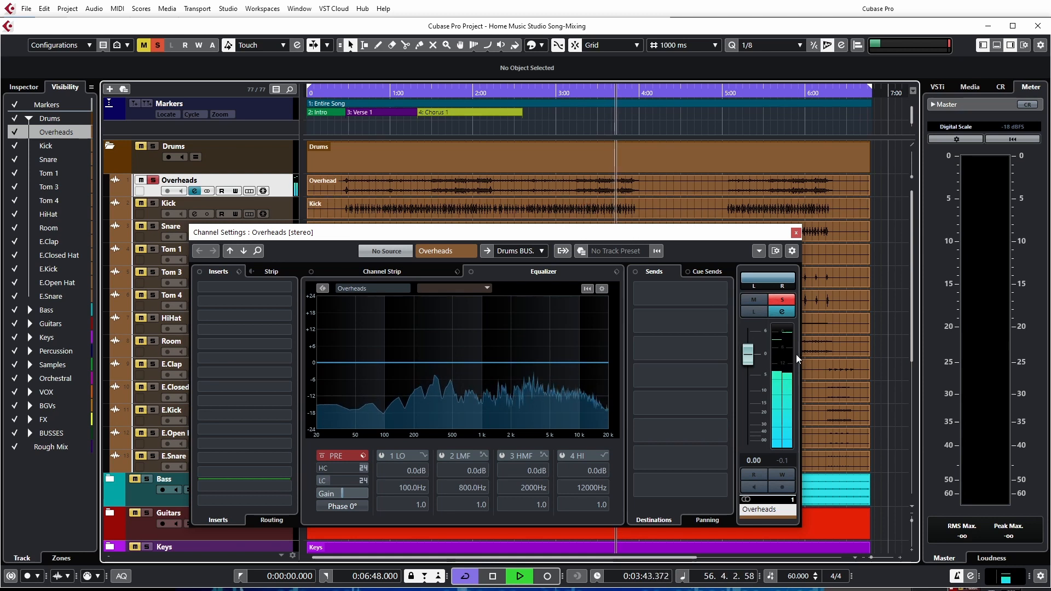
click(784, 460)
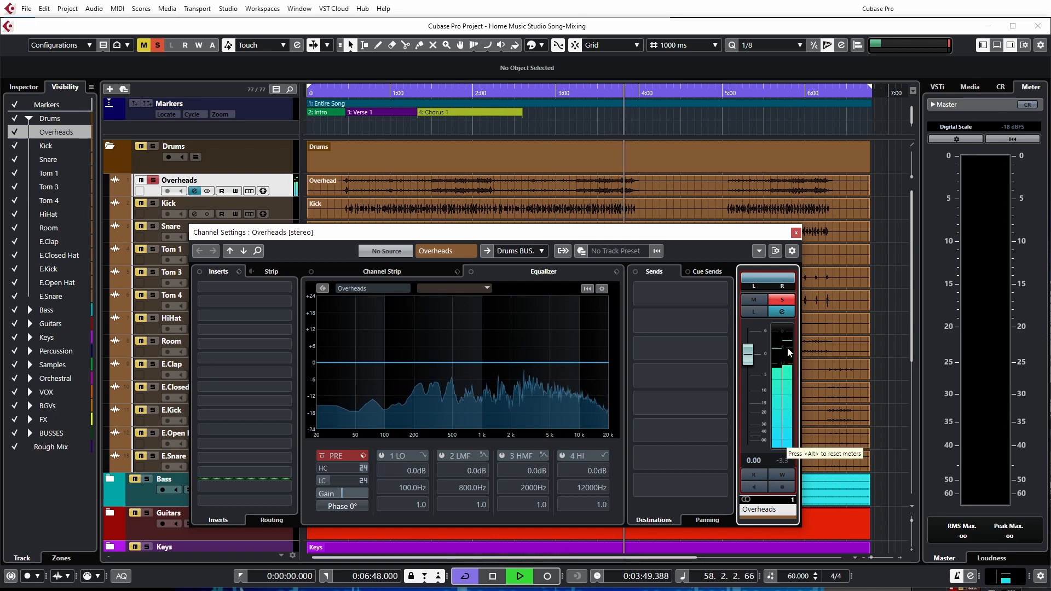
drag(587, 179, 586, 182)
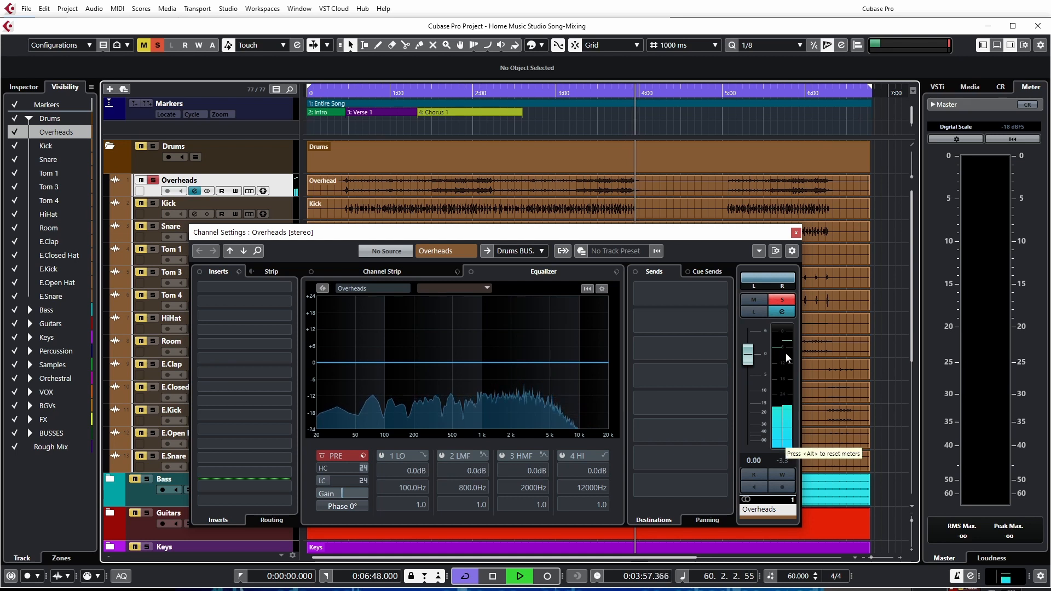
key(space)
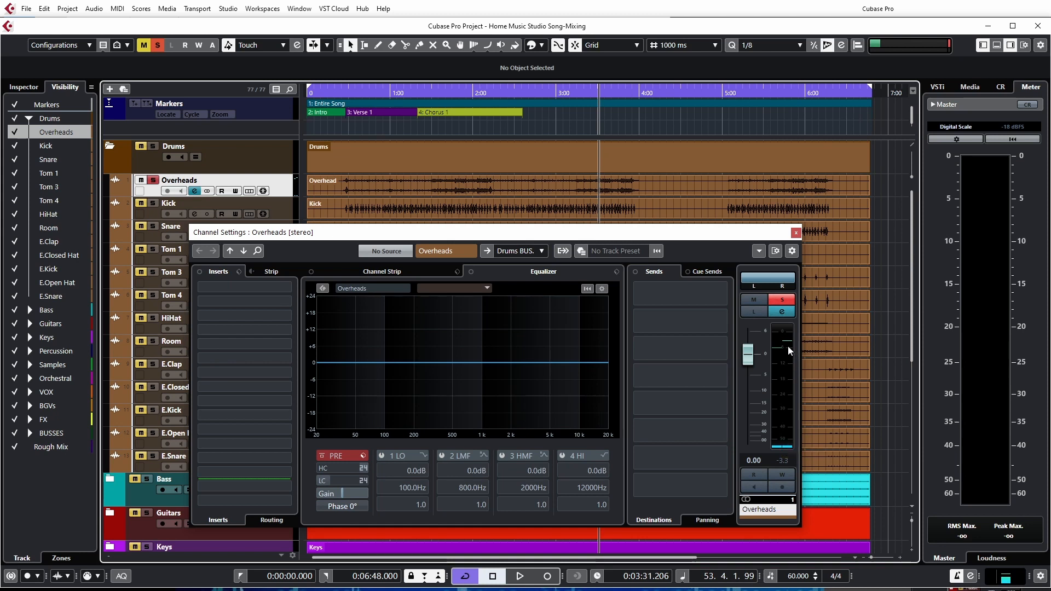
key(space)
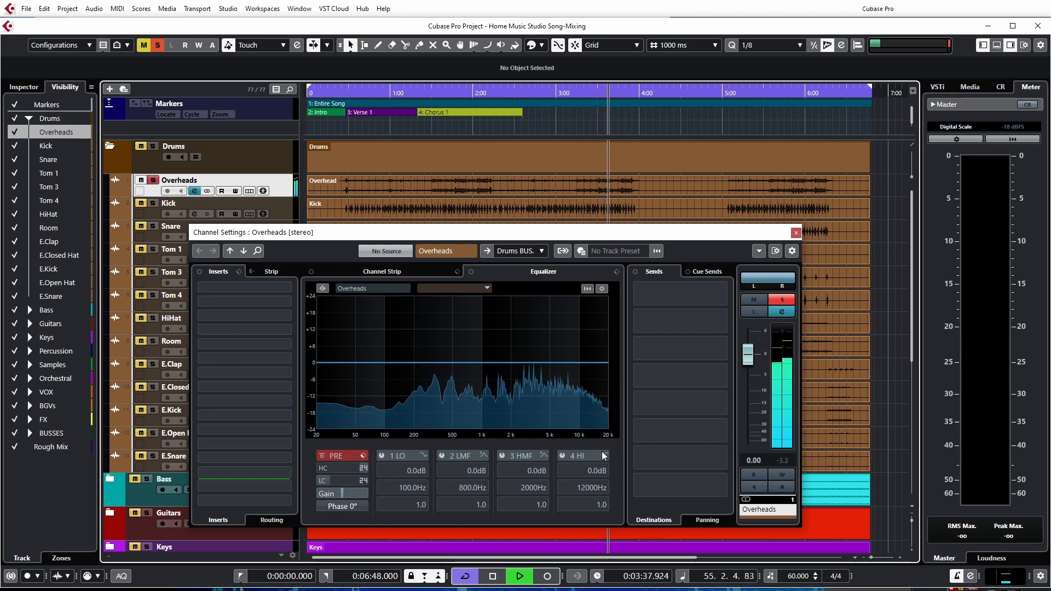
key(space)
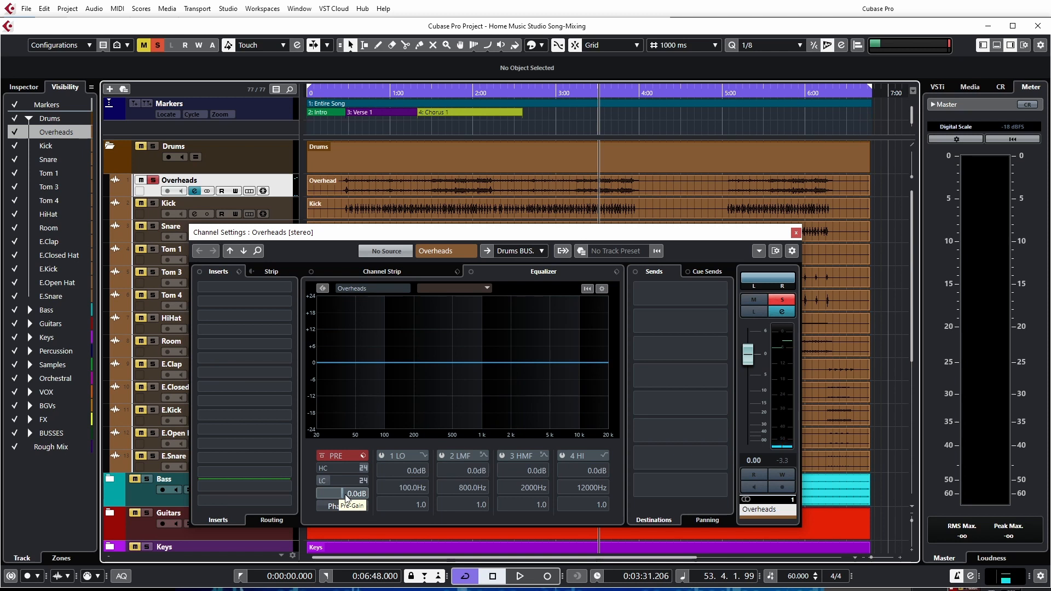
Try a pre-gain adjustment on the Overheads channel during playback from about 3:31, and stop playback
key(space)
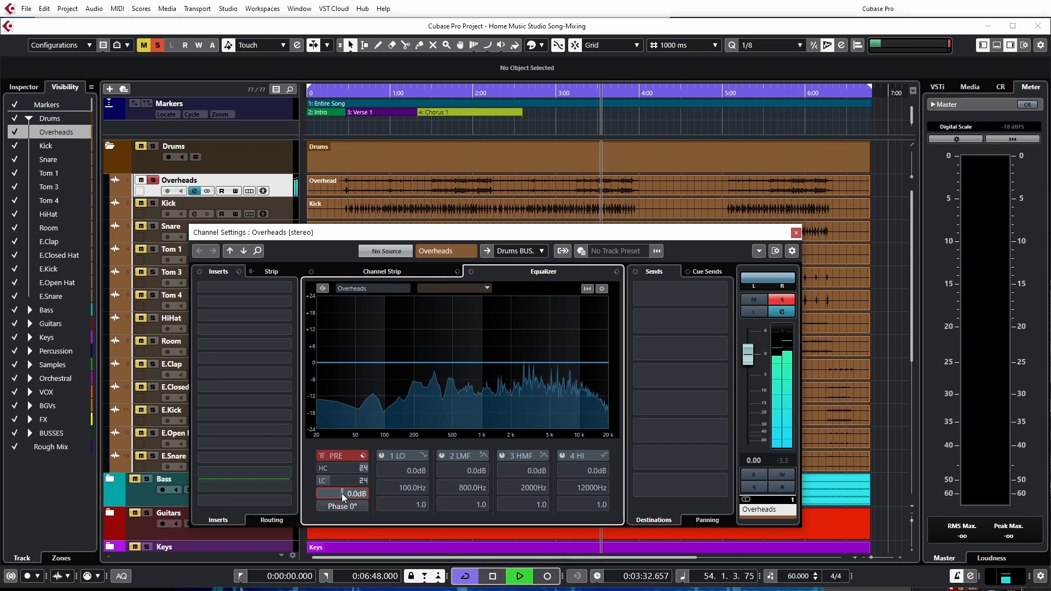
mouse_move(348, 495)
mouse_down()
mouse_move(321, 497)
mouse_move(351, 495)
mouse_up()
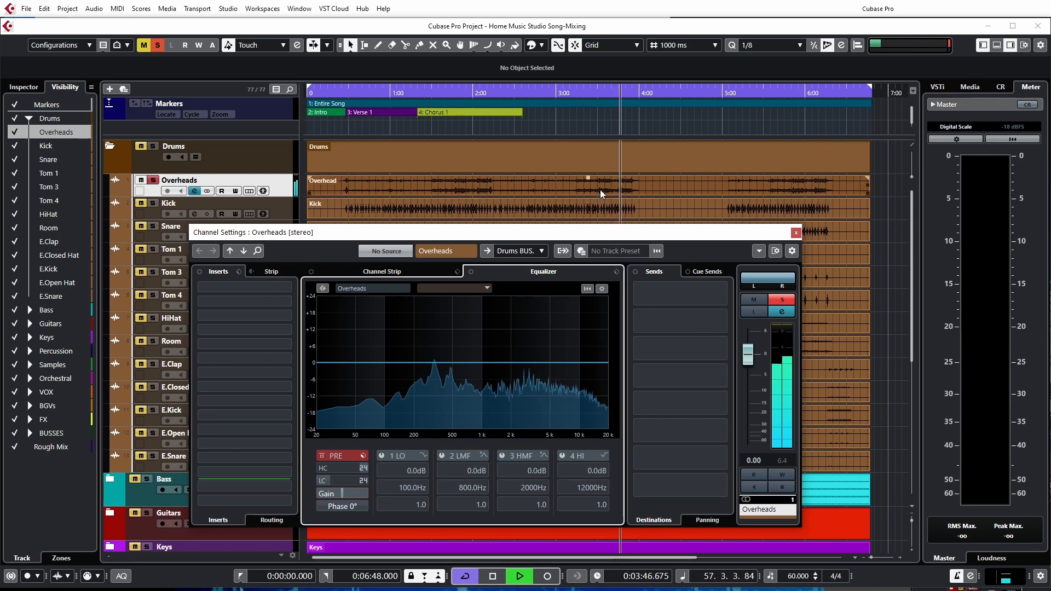
key(space)
Lower the Overheads event's volume strongly so its waveform shrinks, and increase the Overheads track's height slightly
drag(588, 179, 586, 218)
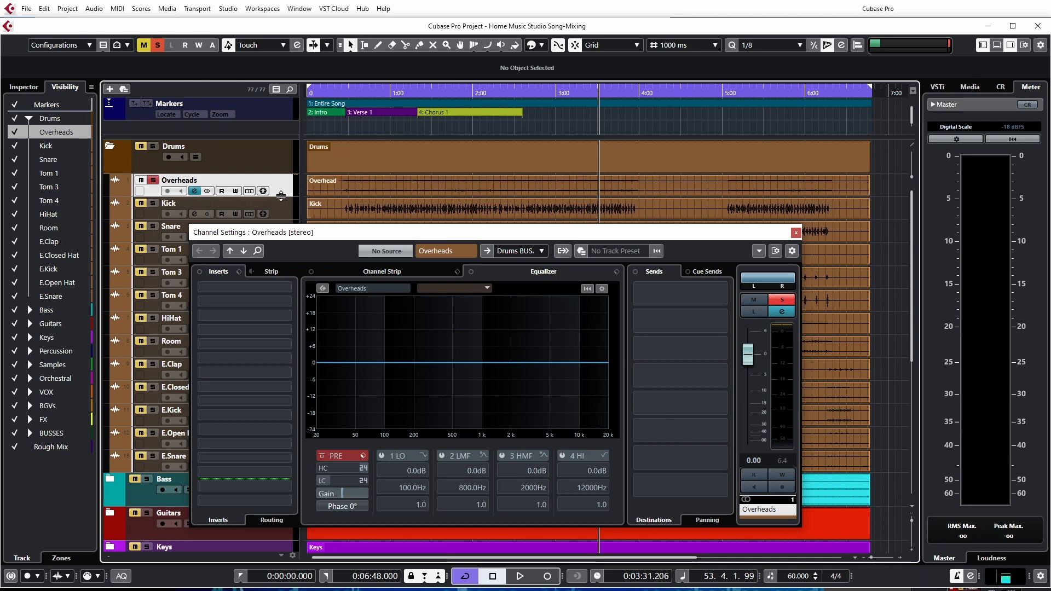
drag(280, 196, 278, 208)
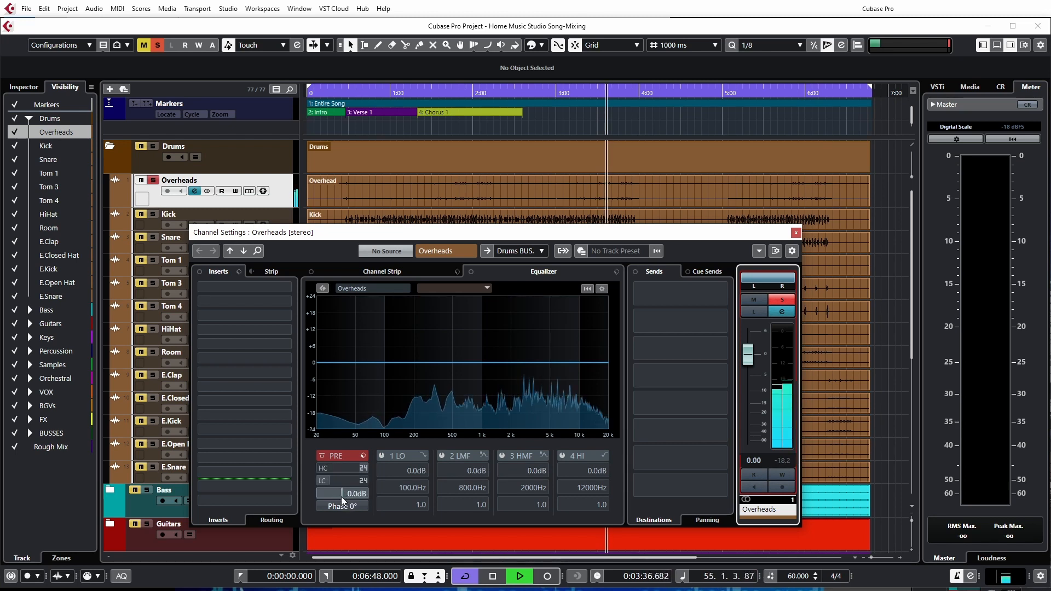
Try compensating the quiet Overheads with the channel's pre-gain during playback, reset the pre-gain to 0 dB and stop playback
drag(341, 494, 591, 176)
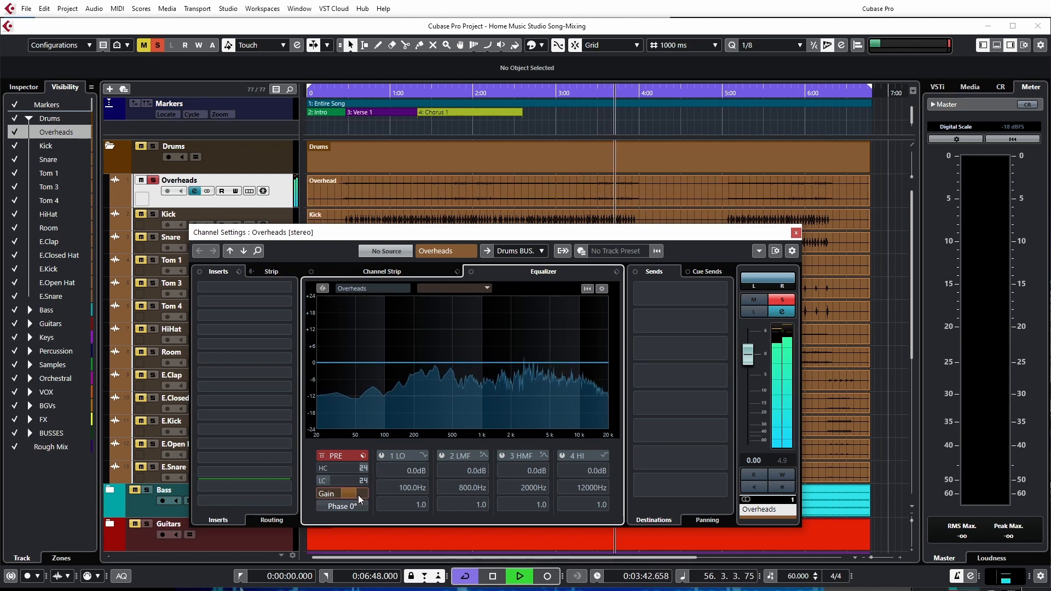
drag(245, 493, 368, 504)
double_click(343, 495)
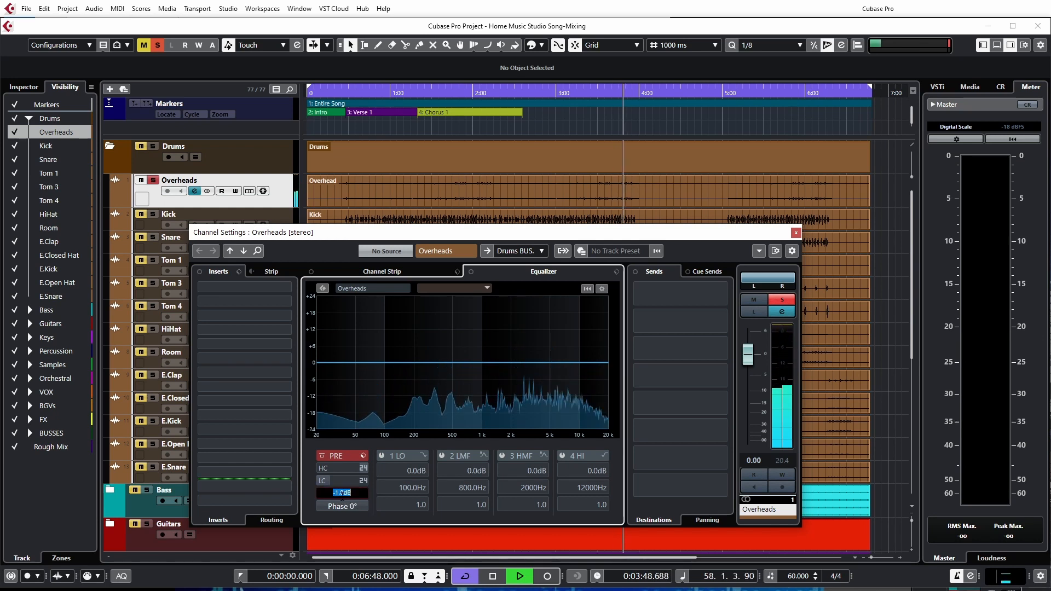
text(0)
key(Return)
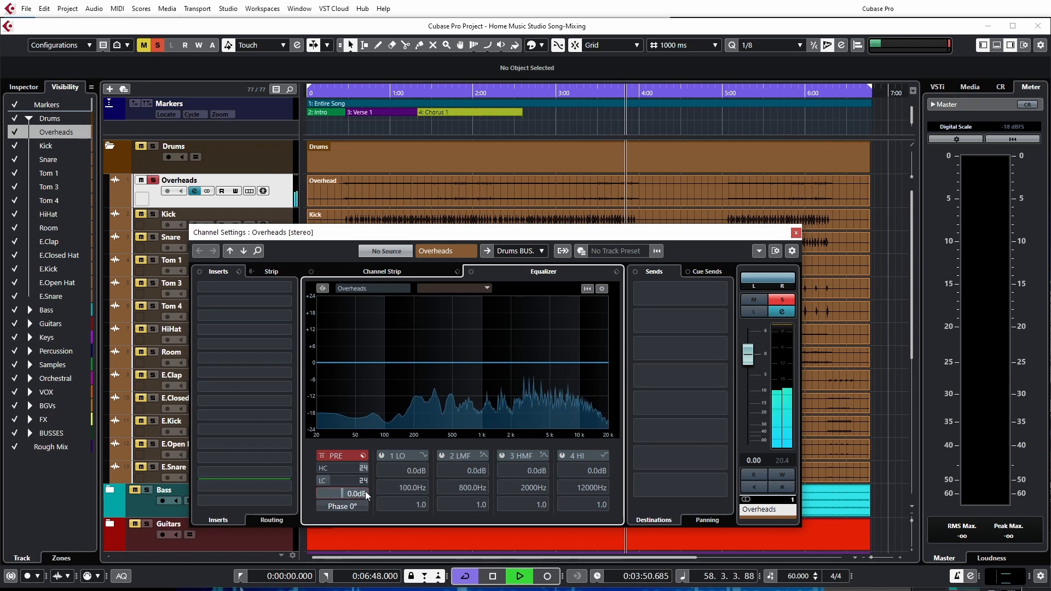
key(space)
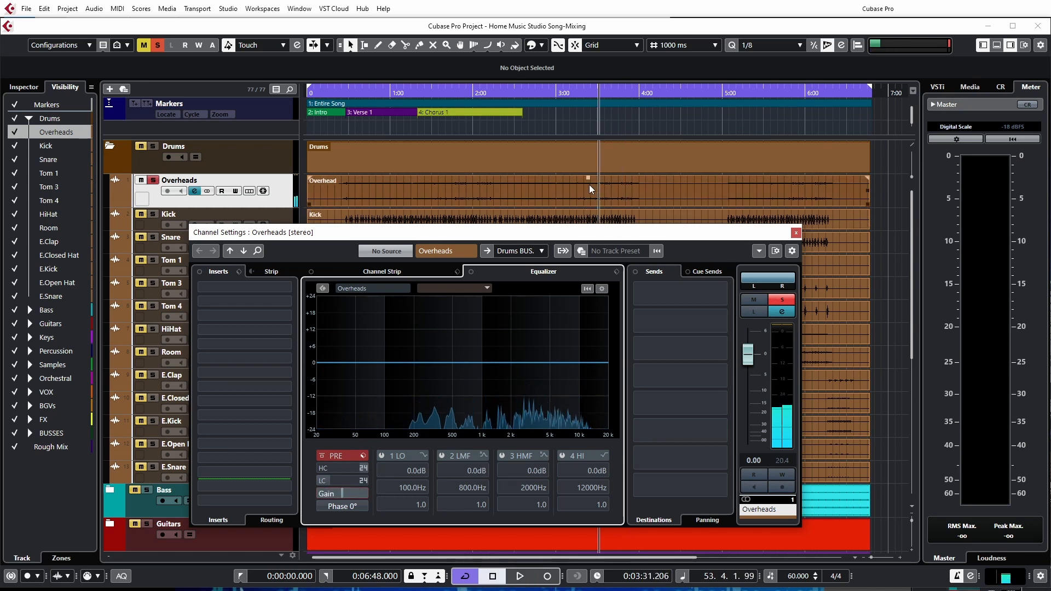
Play from about 3:31 and raise the Overheads event's volume to about 9.7 dB
key(space)
drag(588, 179, 592, 138)
mouse_move(592, 196)
drag(588, 178, 587, 155)
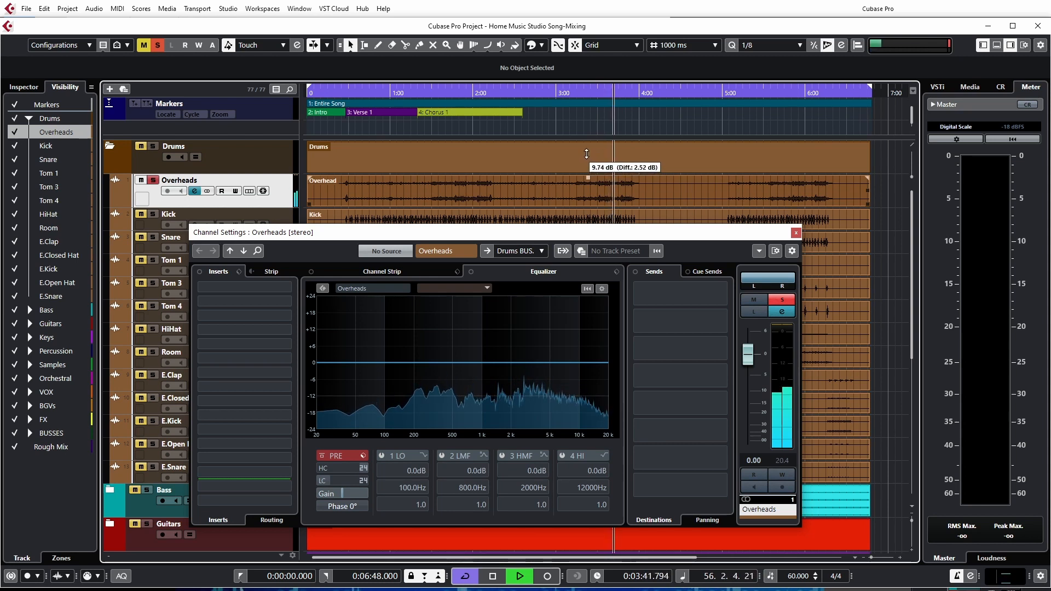
drag(586, 154, 587, 154)
Insert VUMT in the first insert slot of the Overheads channel, reset the channel's peak value and bring the VUMT window forward
click(290, 286)
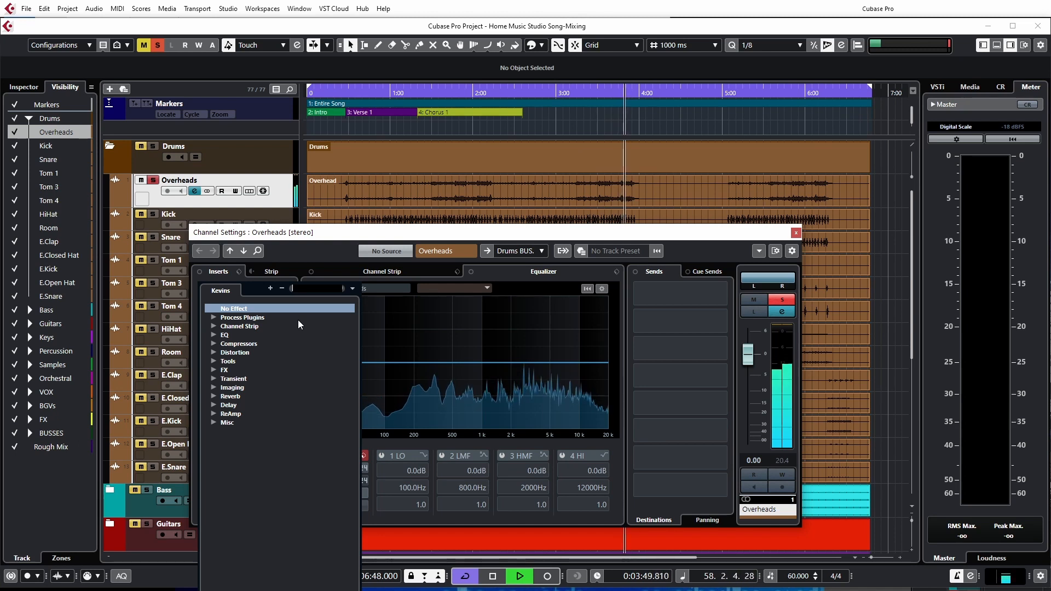
text(vum)
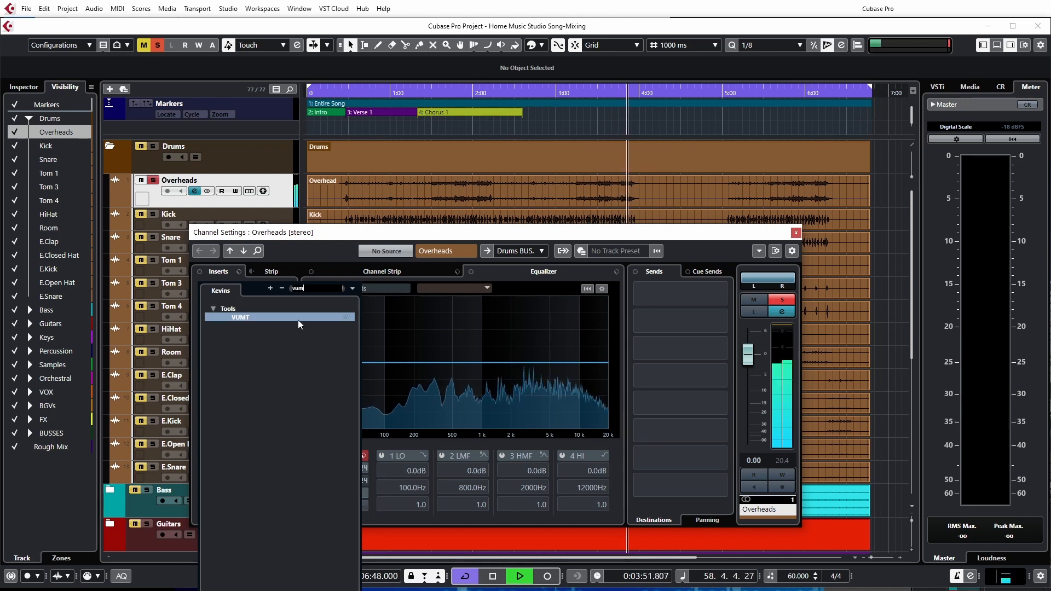
click(298, 319)
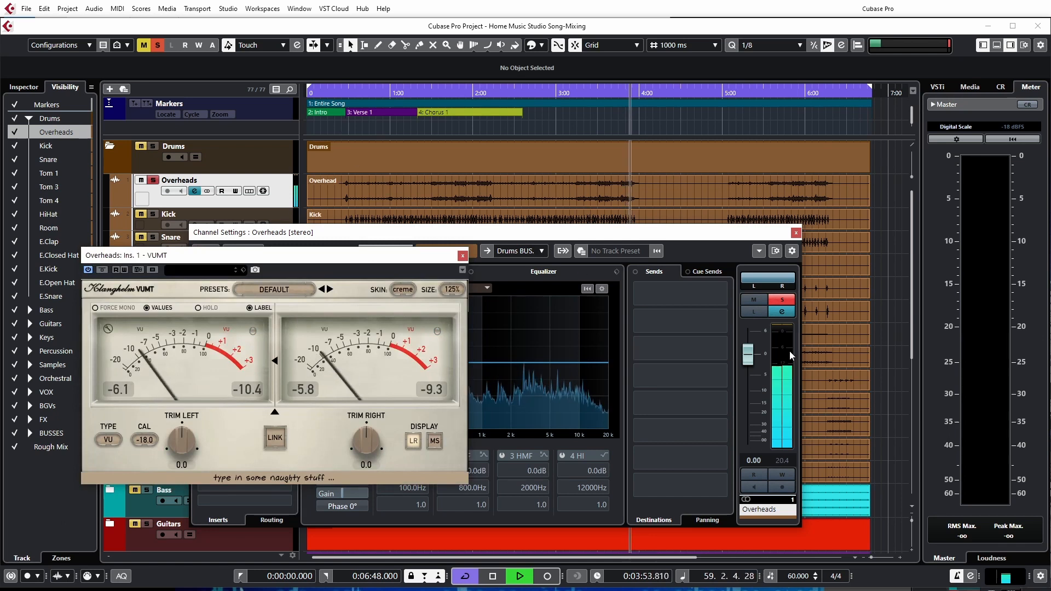
click(786, 472)
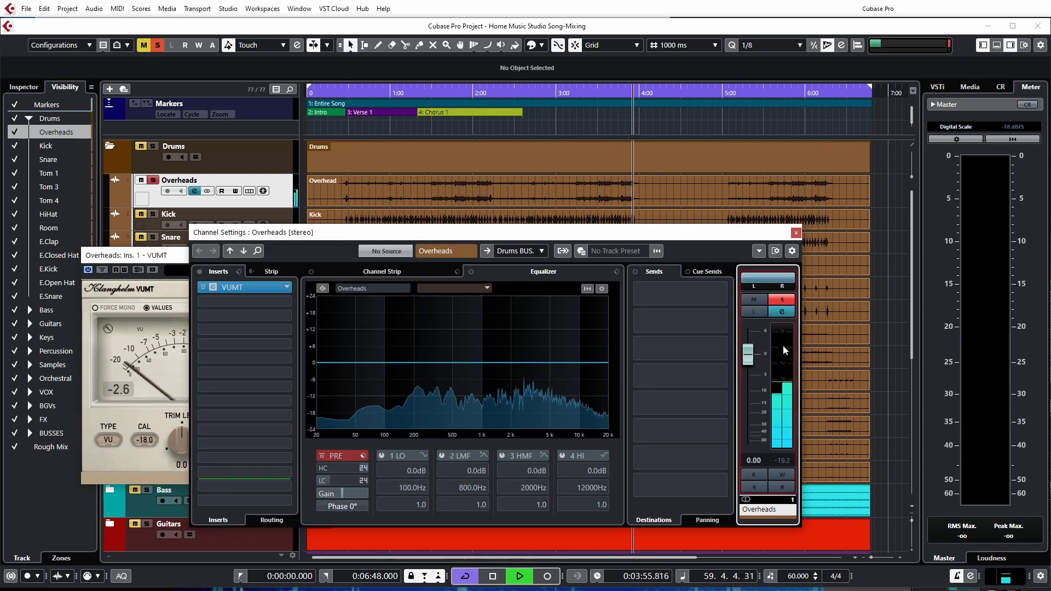
click(174, 259)
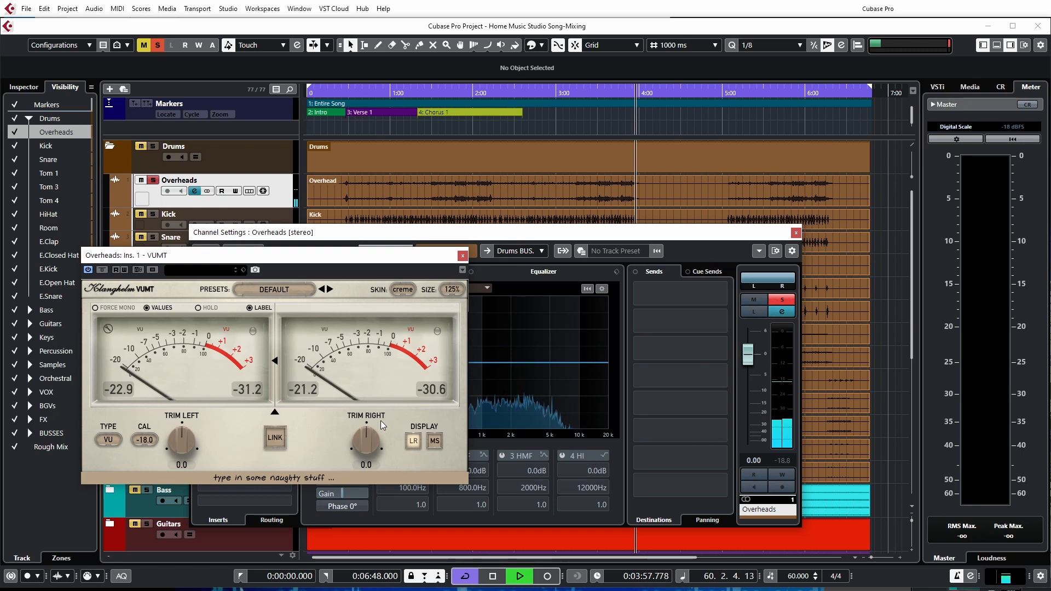
Replay from about 3:31, raise the Overheads event's volume against the VUMT meter, stop playback and close the meter window
key(space)
key(space)
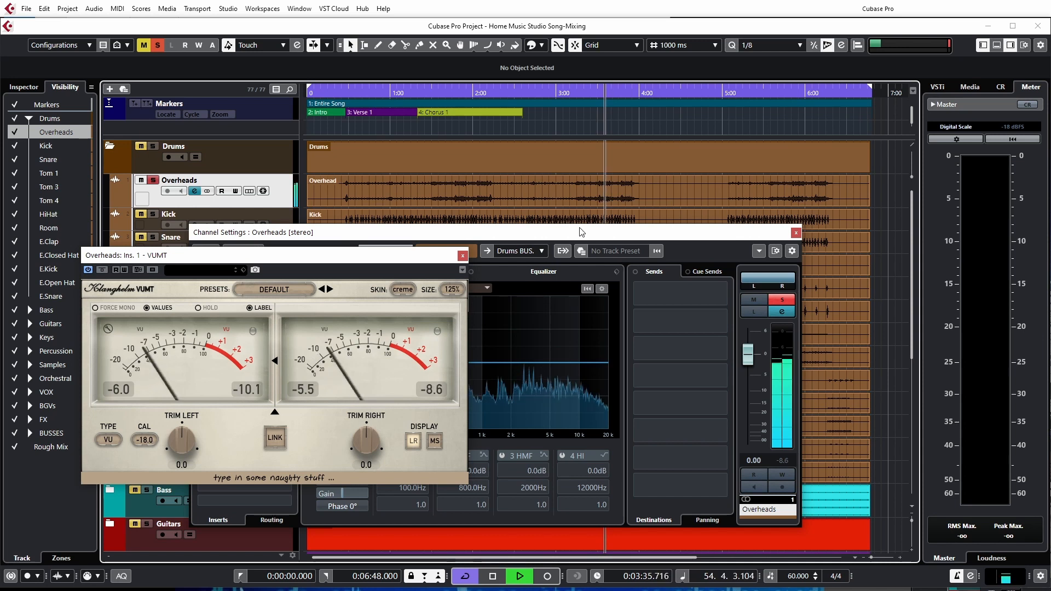
mouse_move(588, 178)
mouse_down()
mouse_move(587, 138)
mouse_move(590, 160)
mouse_up()
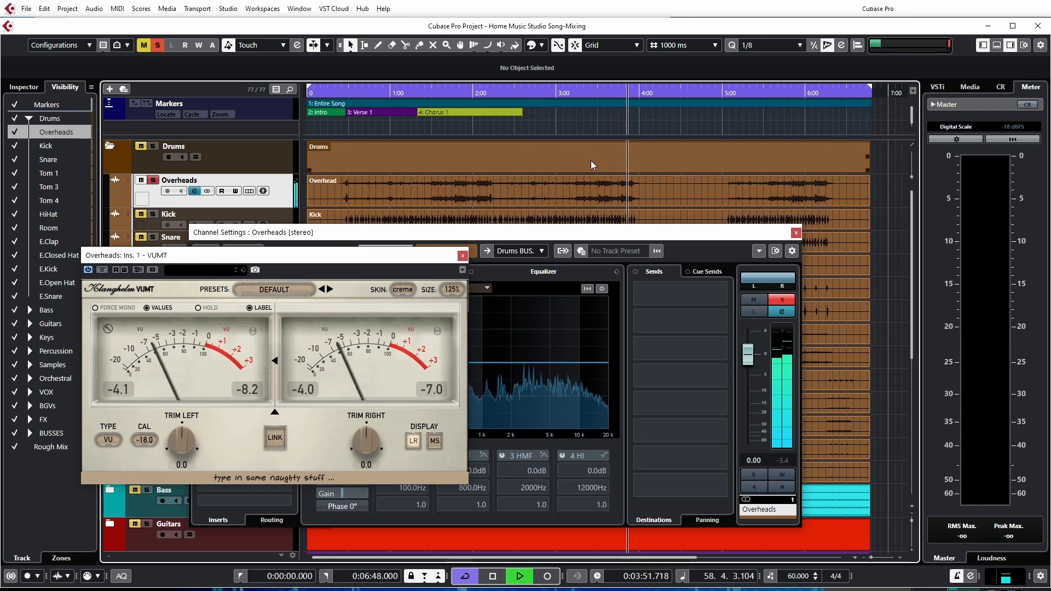
key(space)
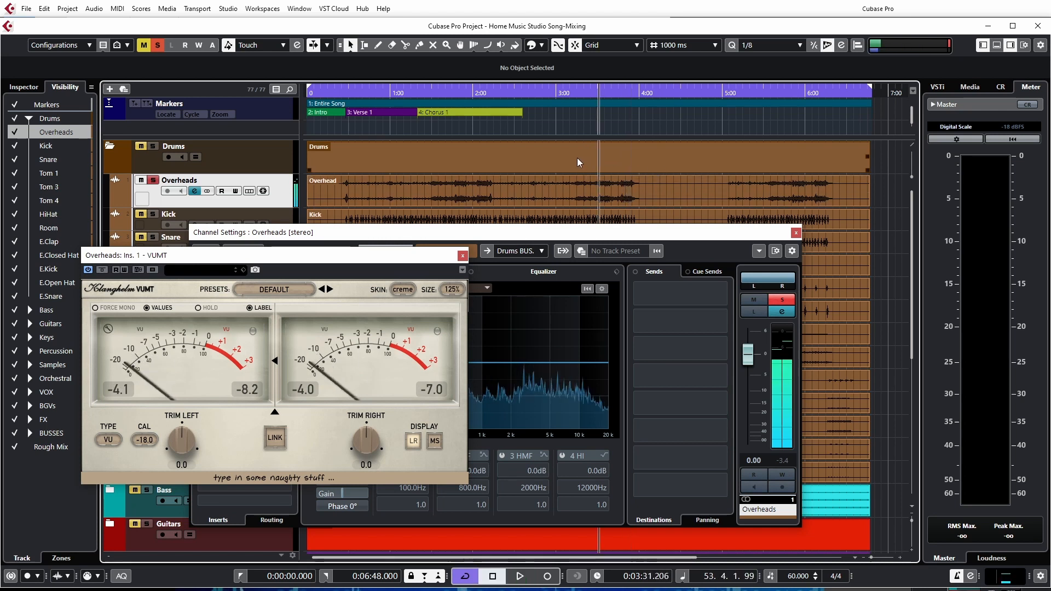
click(462, 256)
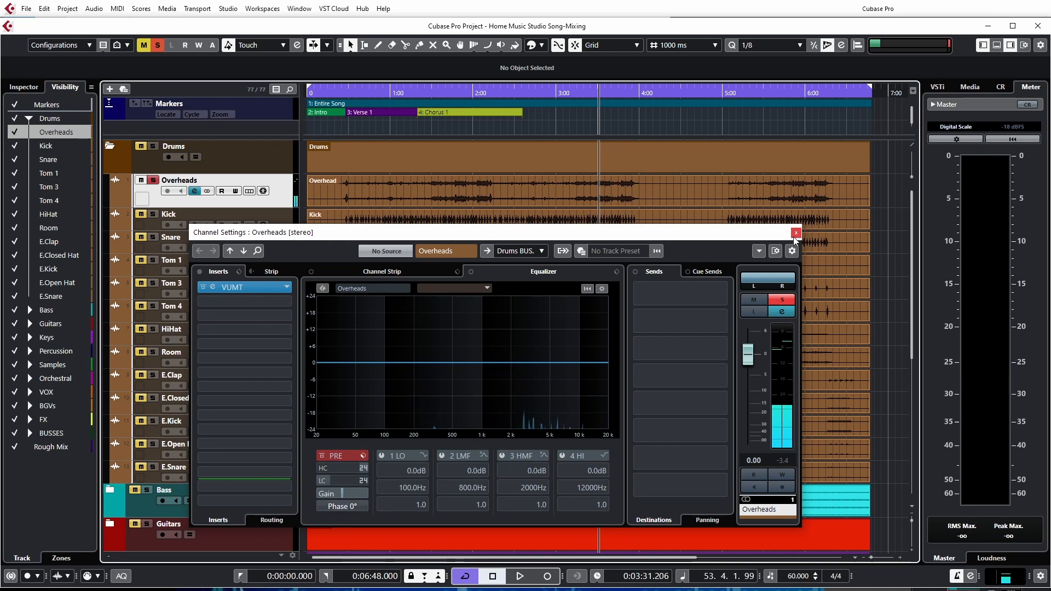
Expand the Bass folder, place the playhead at about 4:09 and show the Bass DI channel's settings
drag(403, 239, 552, 188)
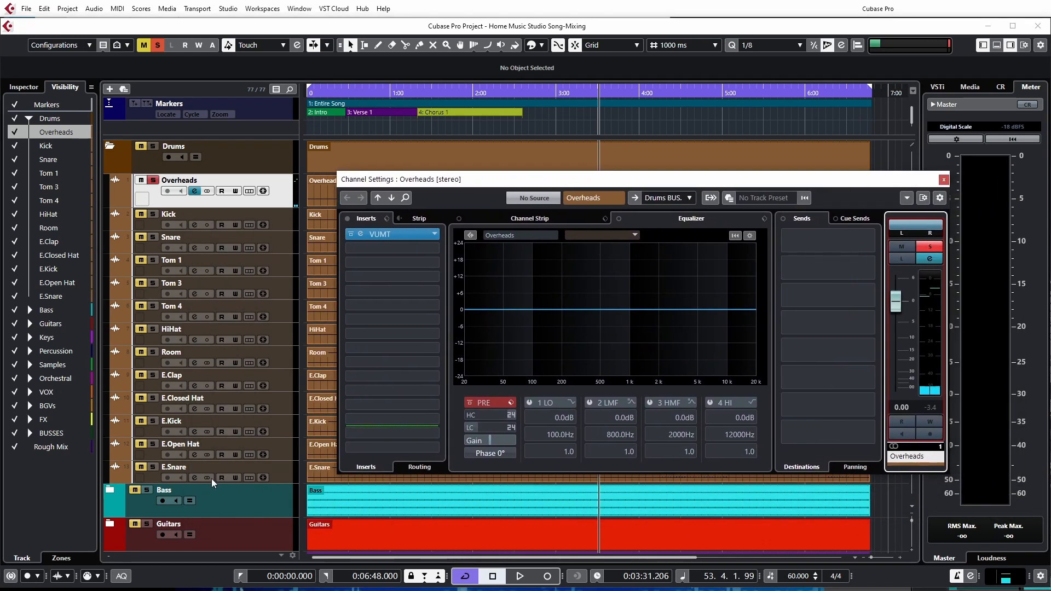
click(110, 490)
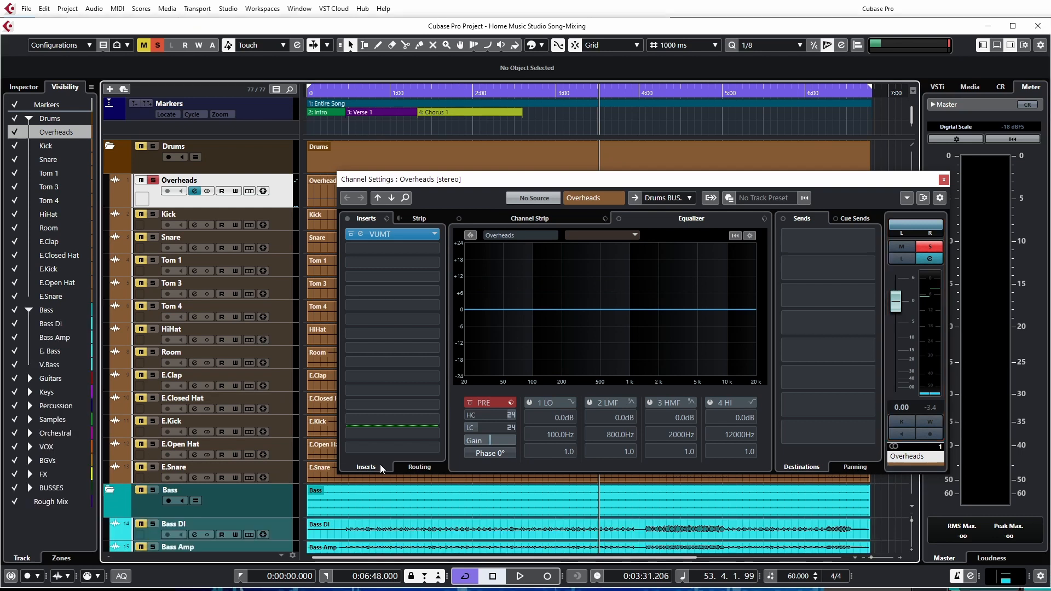
click(652, 132)
click(288, 528)
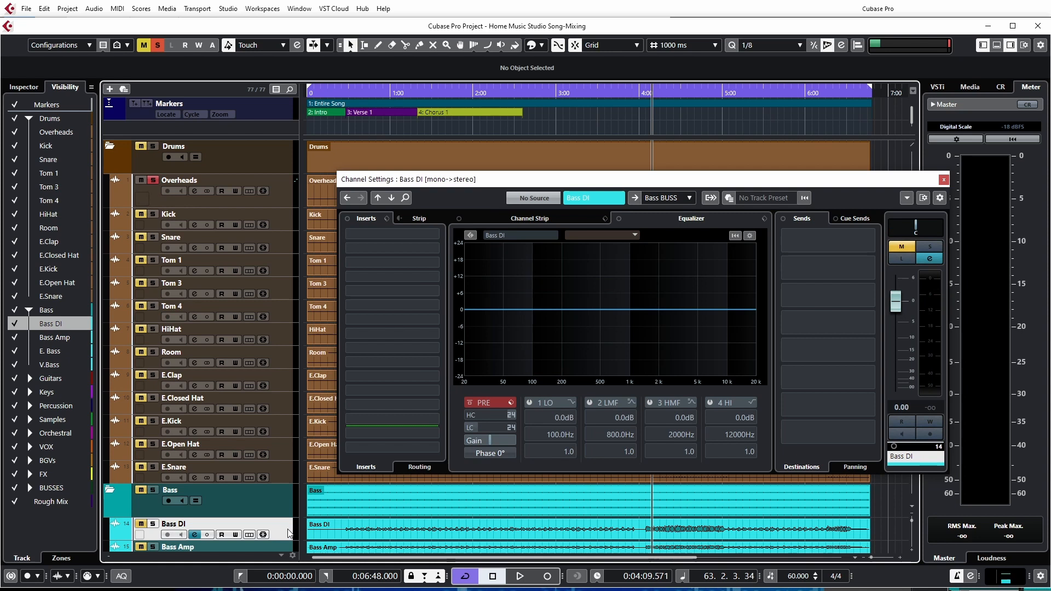
Insert VUMT in the first insert slot of the Bass DI channel and arrange its window beside the channel settings
click(434, 235)
text(vum)
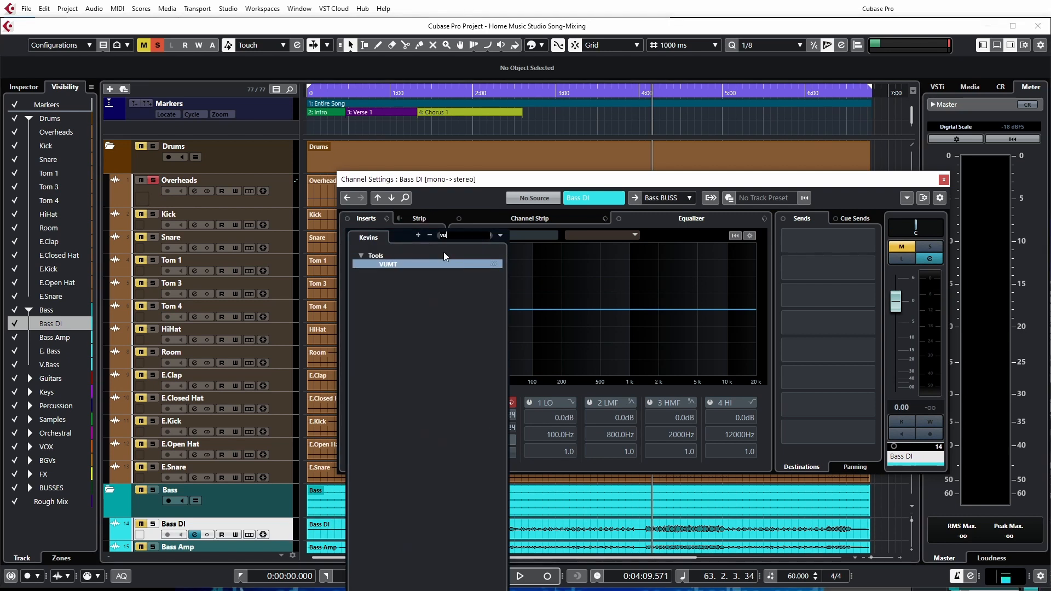
key(Return)
drag(918, 10, 327, 141)
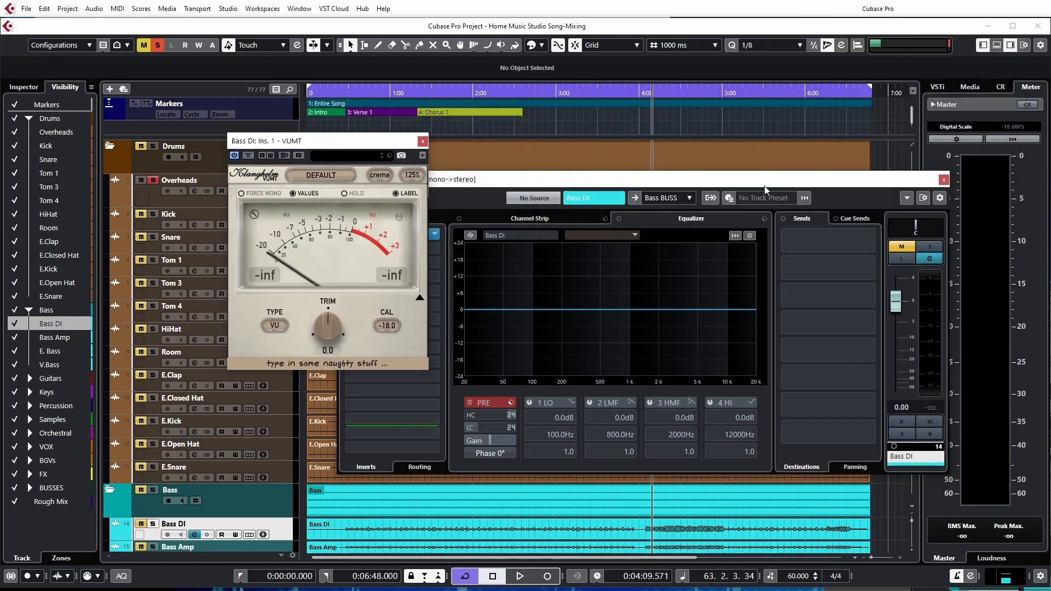
drag(764, 187, 722, 184)
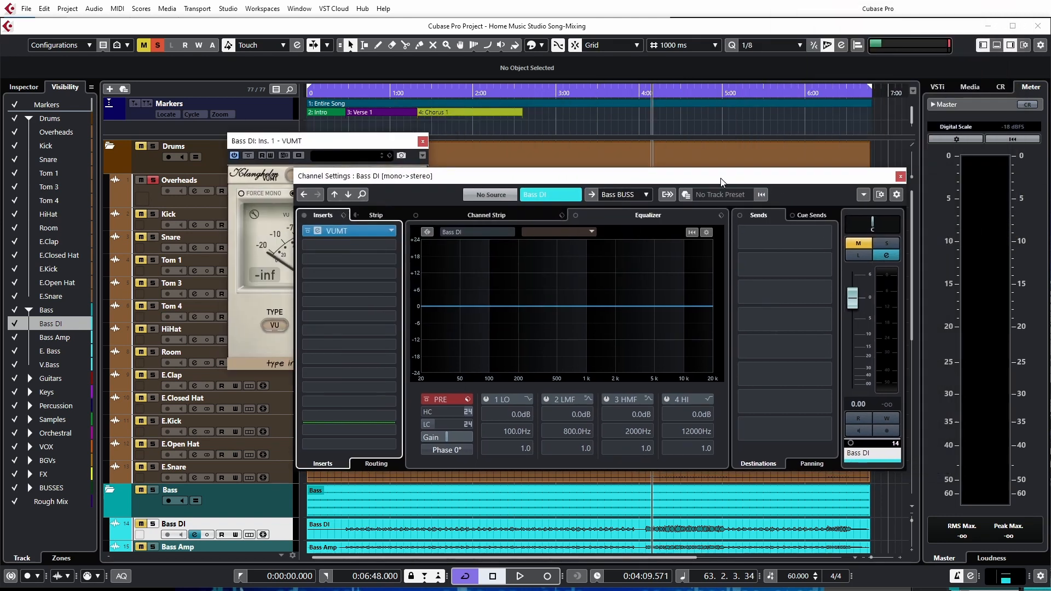
Solo Bass DI, play from about 4:09 and compare the VUMT reading with the channel meter
click(154, 524)
key(space)
click(322, 152)
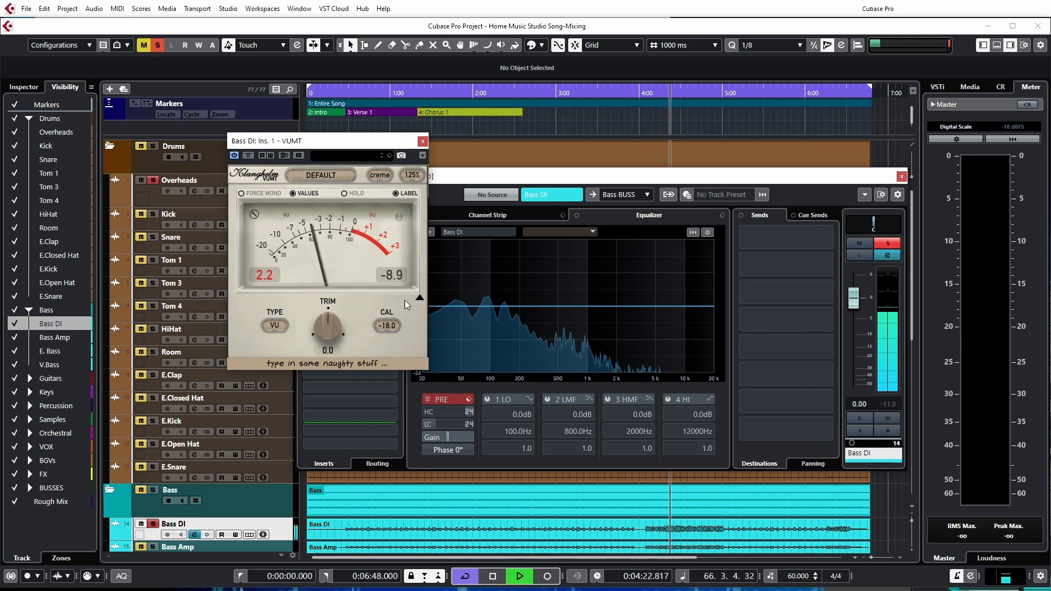
scroll(499, 512, down, 5)
scroll(497, 509, up, 3)
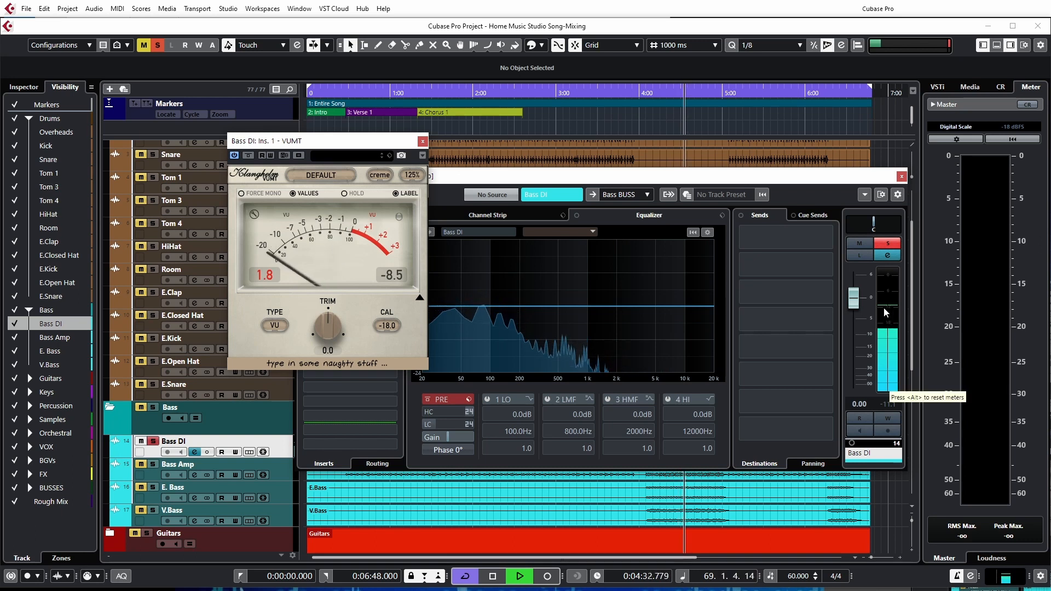
Stop playback and remove VUMT from the Bass DI channel's first insert slot
click(423, 141)
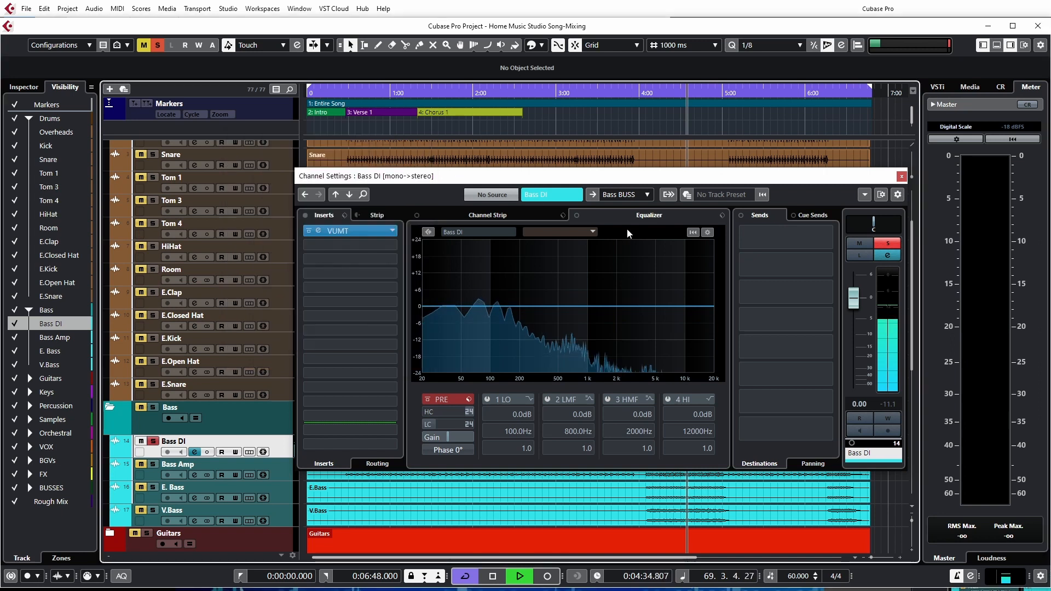
key(space)
click(394, 234)
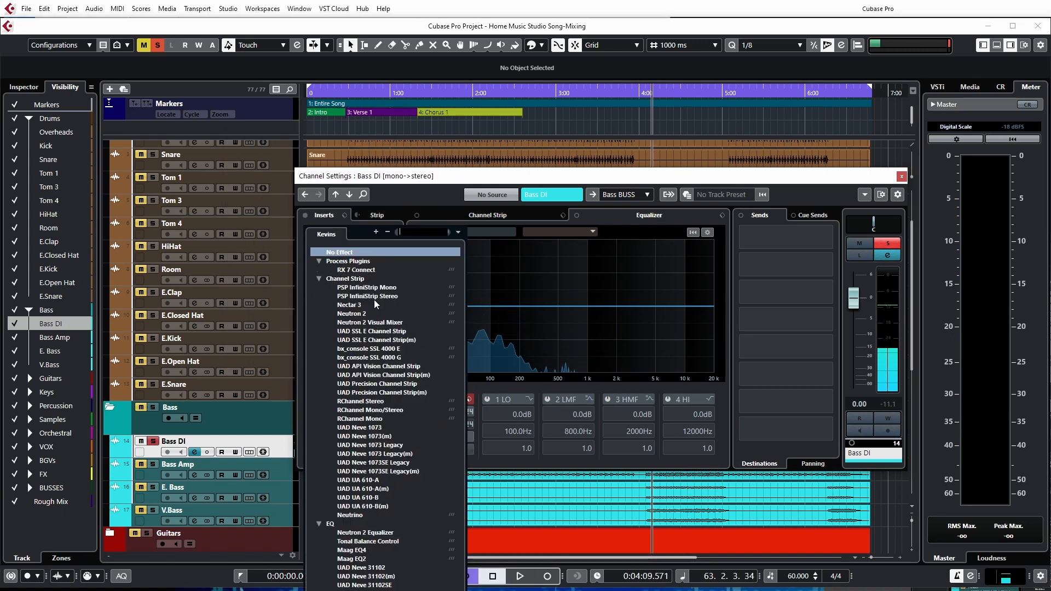
click(373, 300)
Turn off solo on the Bass DI and Overheads tracks
click(152, 441)
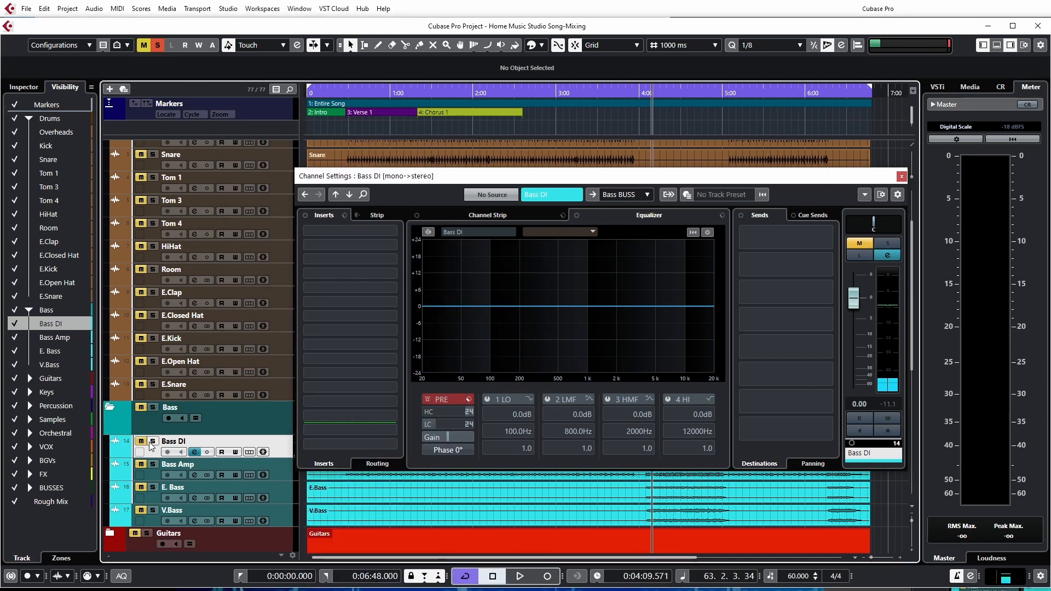
scroll(204, 265, up, 3)
click(156, 182)
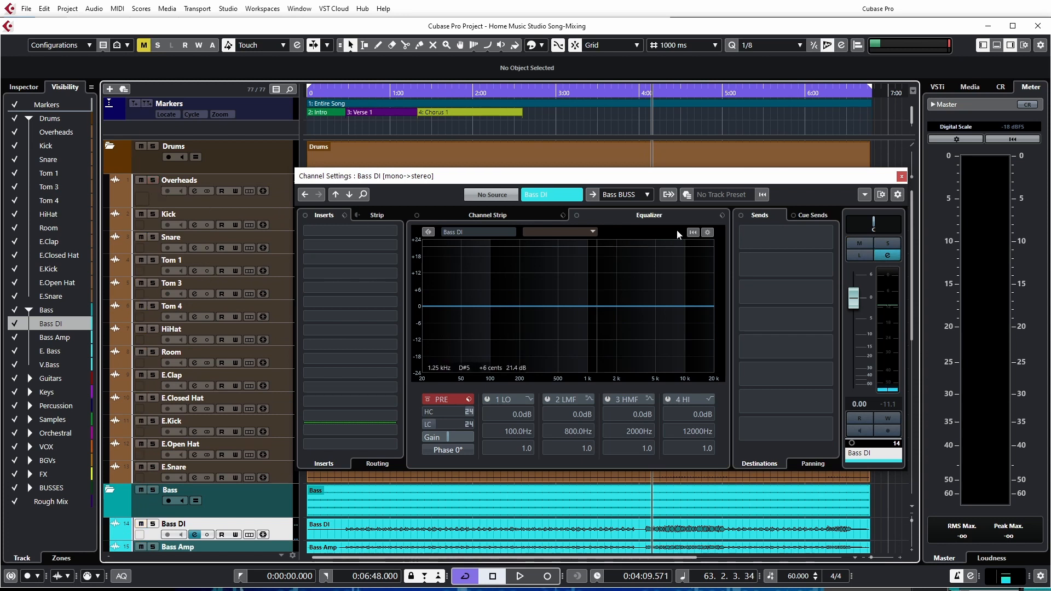
Show the Overheads channel, lower its event's volume to about 9.4 dB during playback and reset the channel's peak value
click(277, 201)
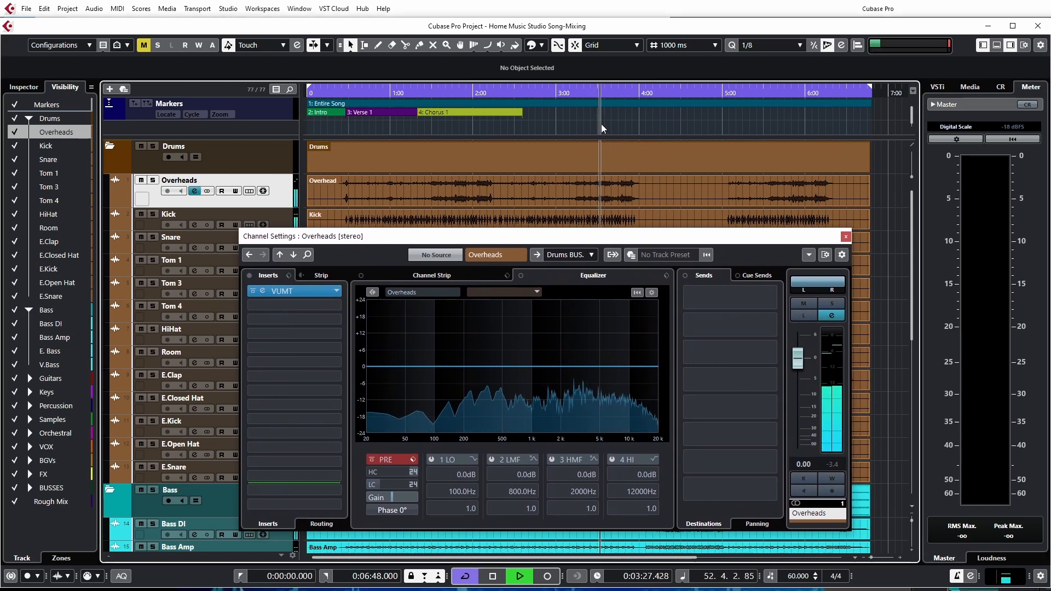
drag(589, 179, 588, 190)
drag(587, 198, 587, 200)
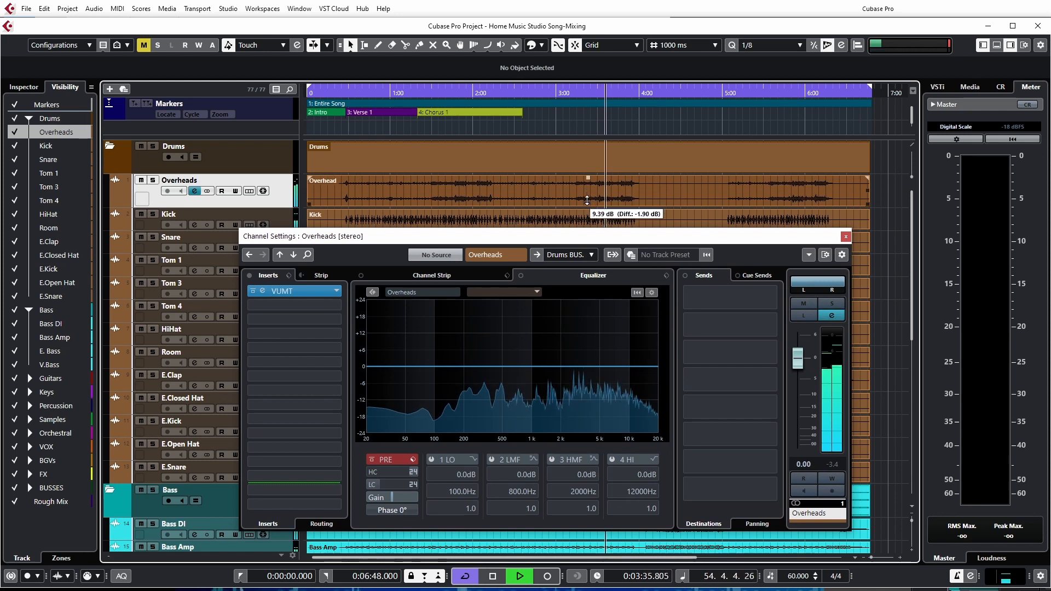
click(838, 463)
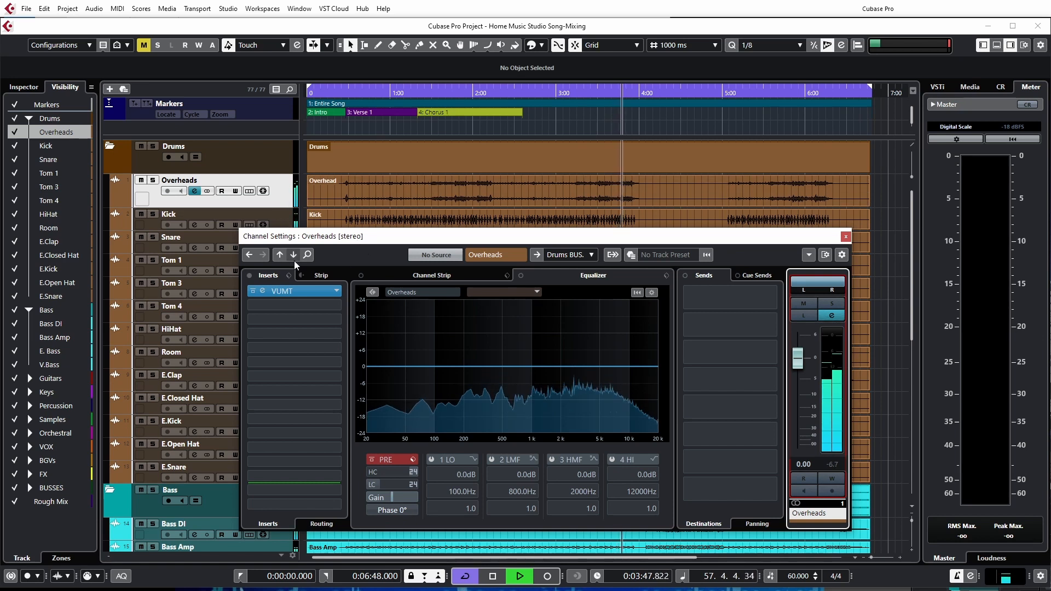
Remove VUMT from the Overheads channel's first insert slot and show the Kick channel's settings
click(340, 292)
click(386, 375)
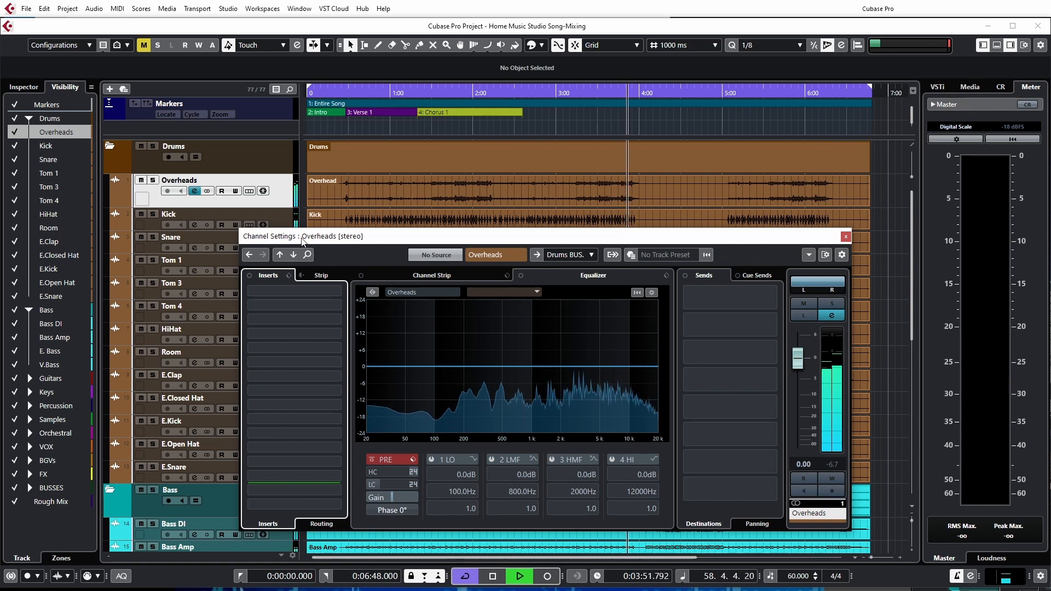
click(292, 221)
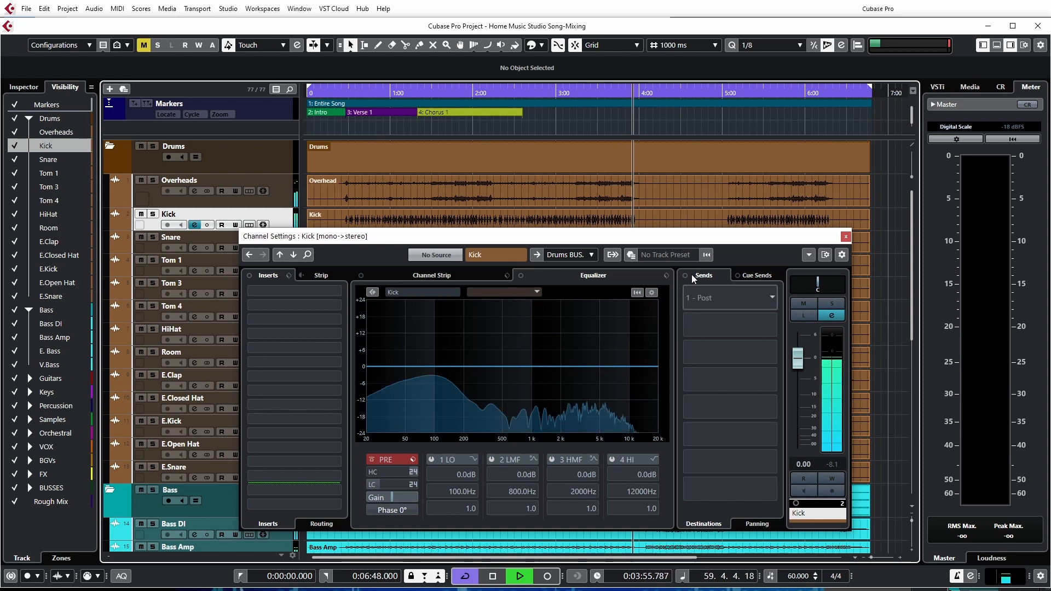
Lower the Kick event's volume slightly, then replay an earlier busy section to check the channel level
drag(588, 211, 586, 218)
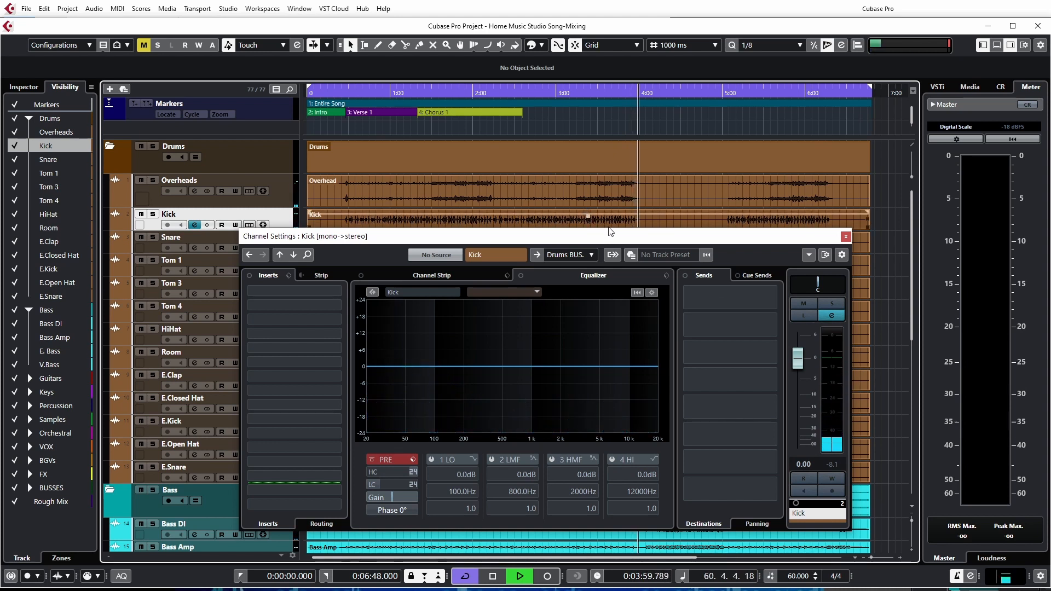
click(597, 127)
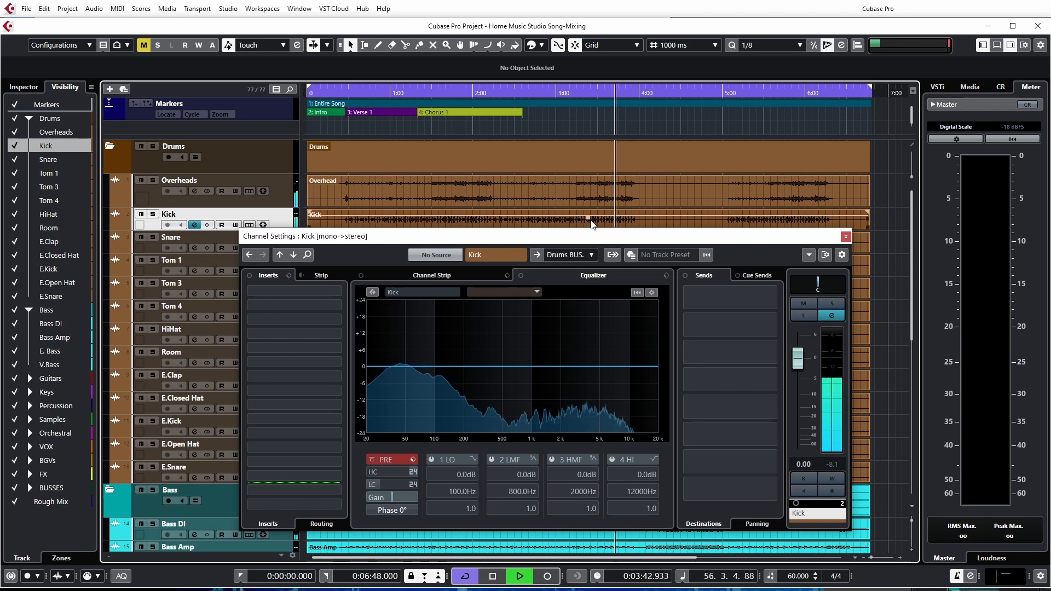
mouse_move(599, 237)
mouse_down()
mouse_move(596, 265)
mouse_move(587, 255)
mouse_move(635, 229)
mouse_move(617, 234)
mouse_up()
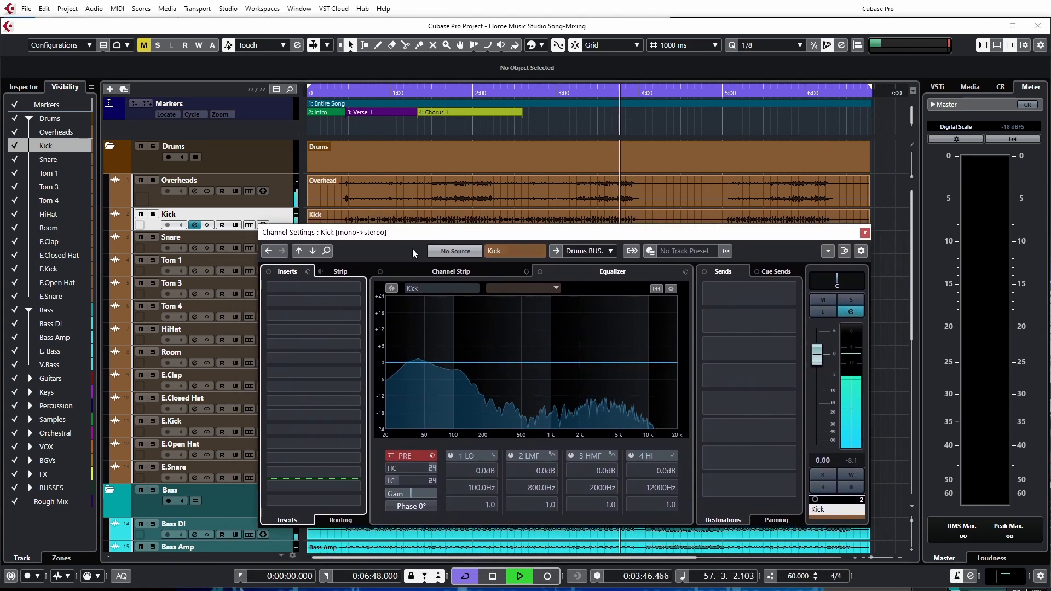
Show the Snare channel's settings, clear the window from the track list and check the snare level during playback
click(153, 247)
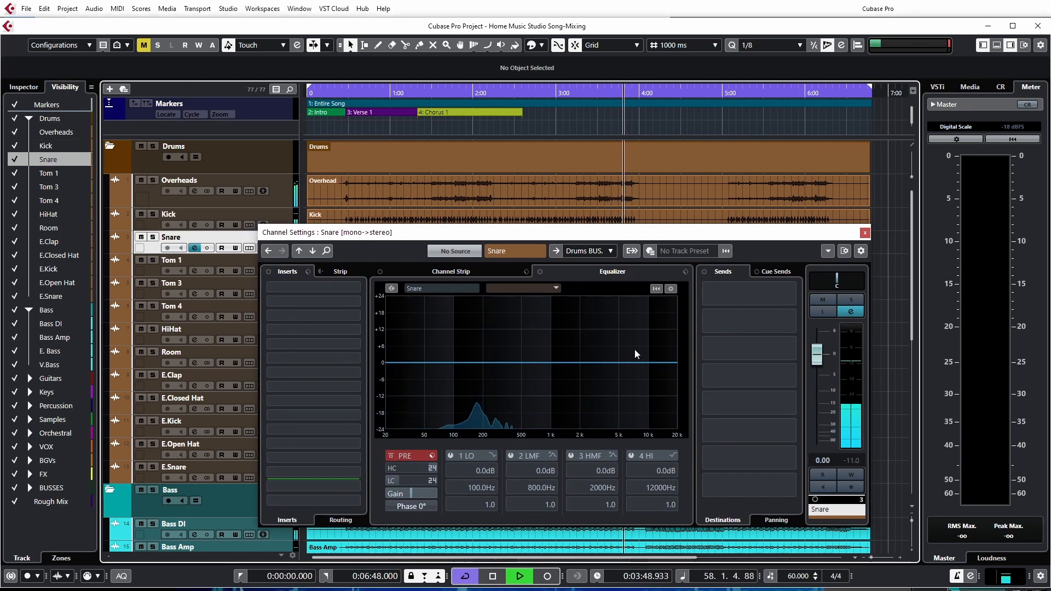
drag(614, 234, 449, 275)
scroll(559, 214, down, 3)
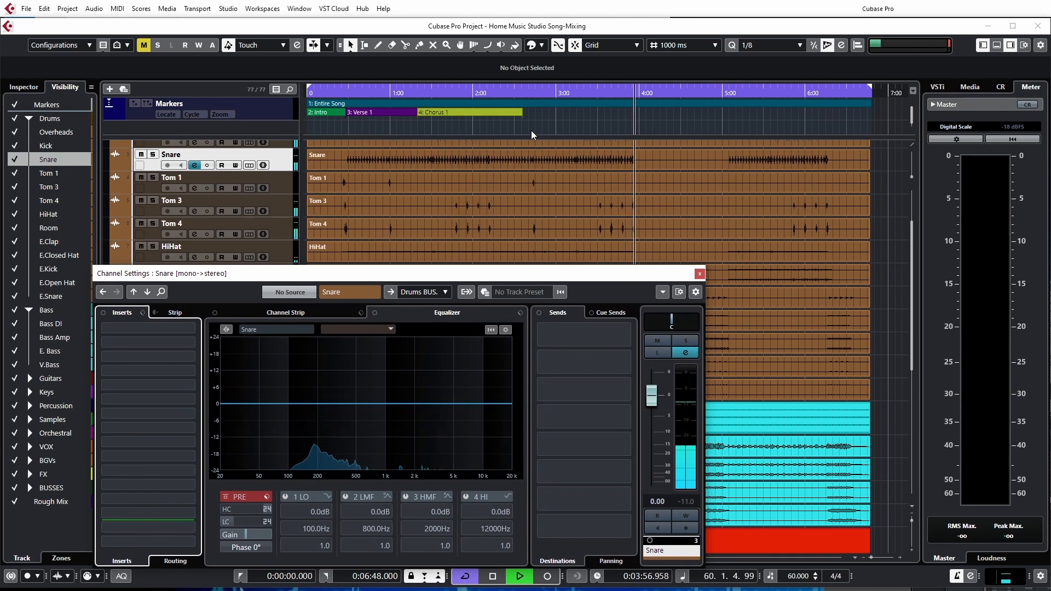
Play the first tom hits around 0:24 and check the Tom 1 and Tom 3 channel levels
click(340, 129)
click(288, 189)
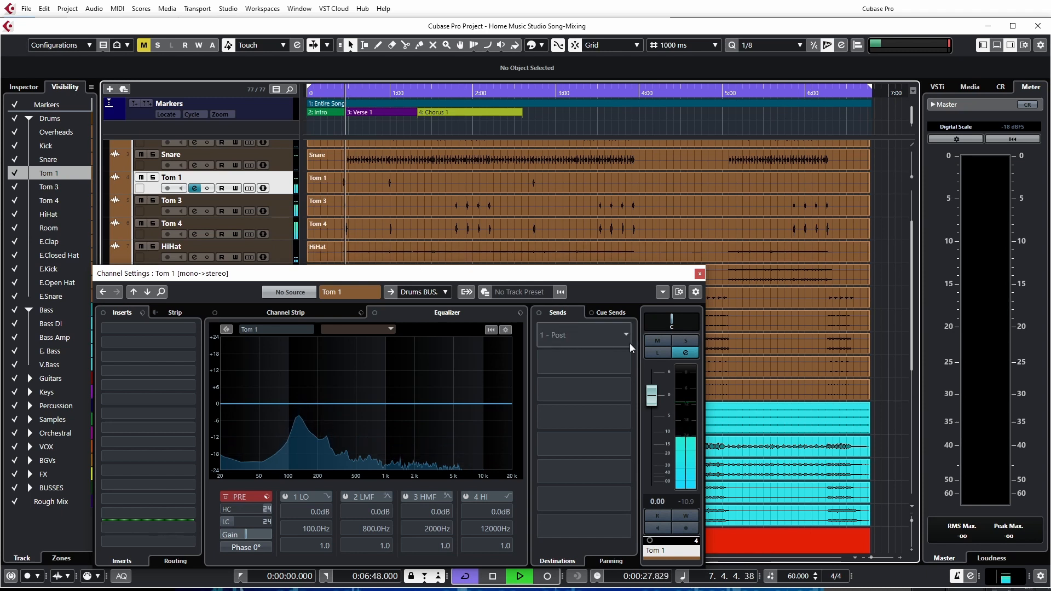
click(289, 212)
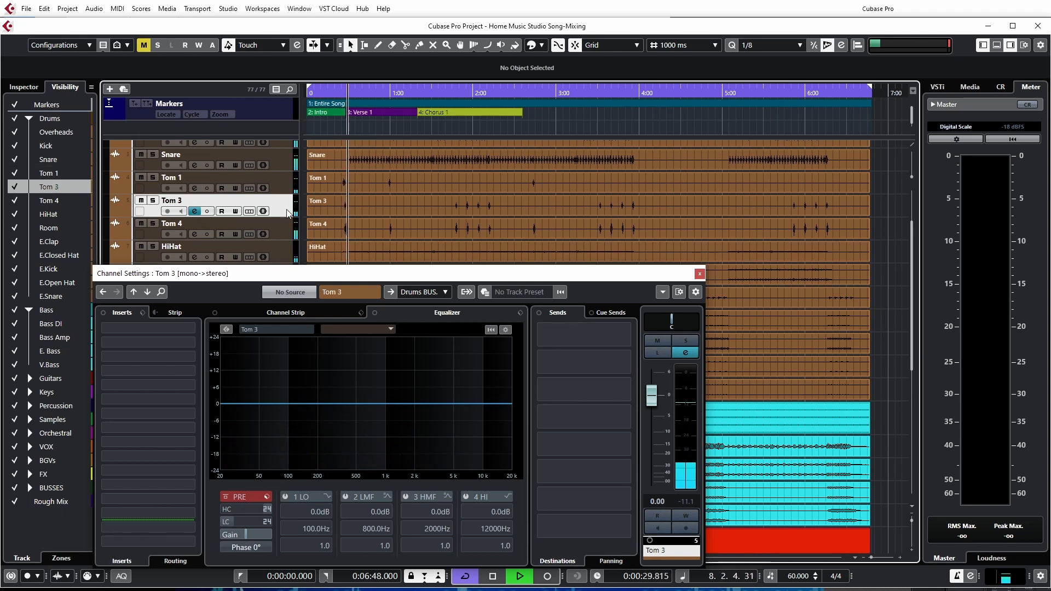
key(space)
key(space)
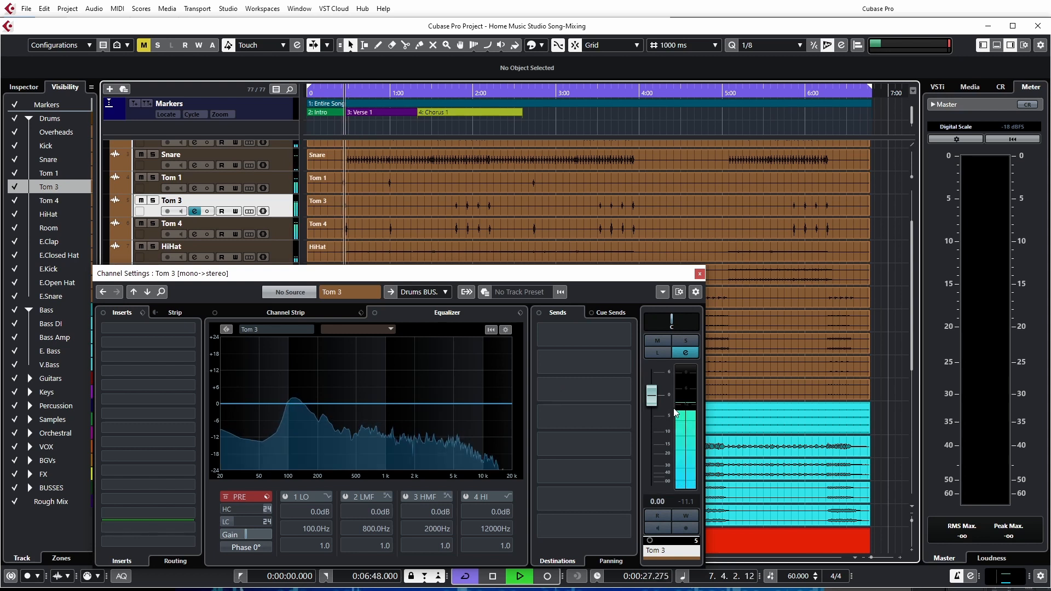
key(space)
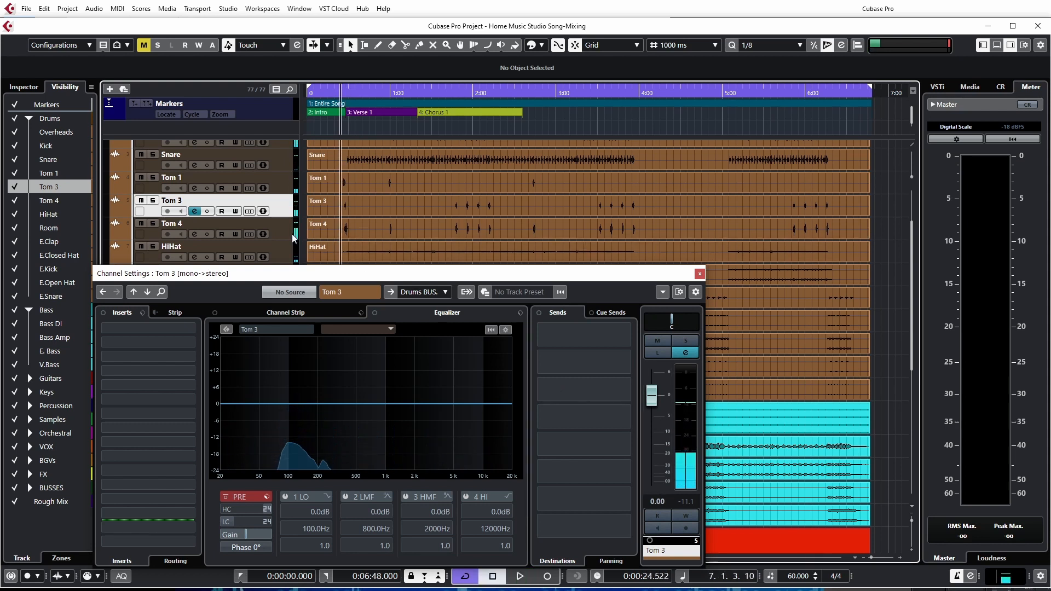
Show the Tom 4 channel, play its first hit, lower its event's volume slightly and stop playback
click(298, 237)
key(space)
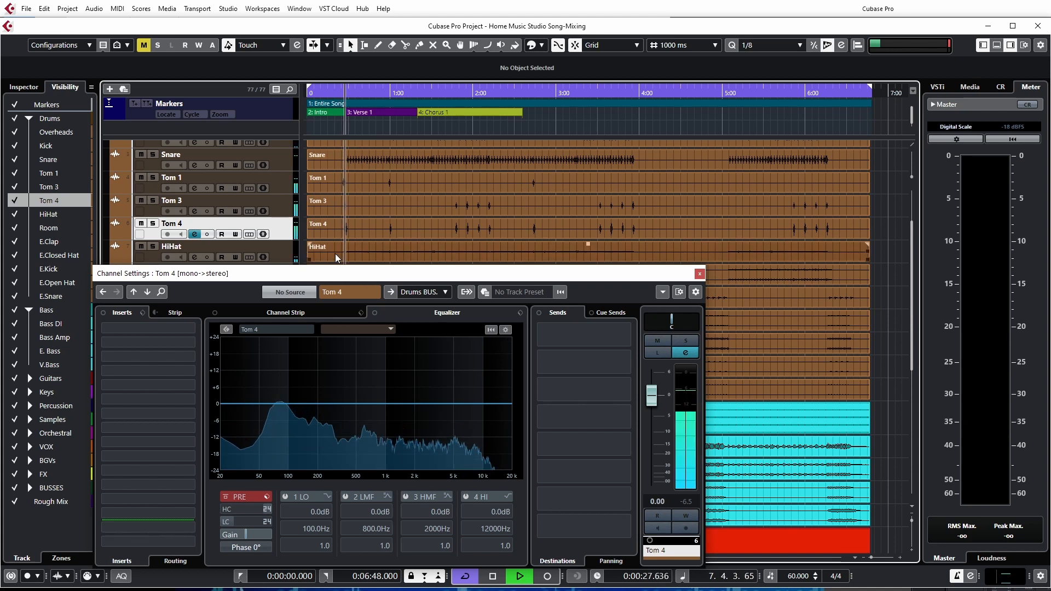
key(space)
drag(588, 221, 588, 225)
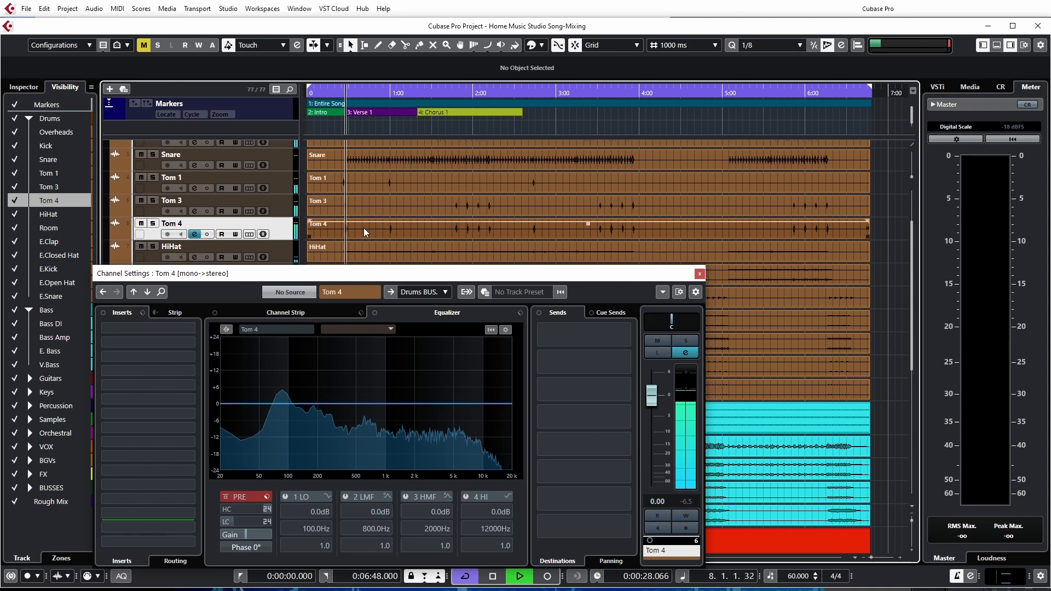
key(space)
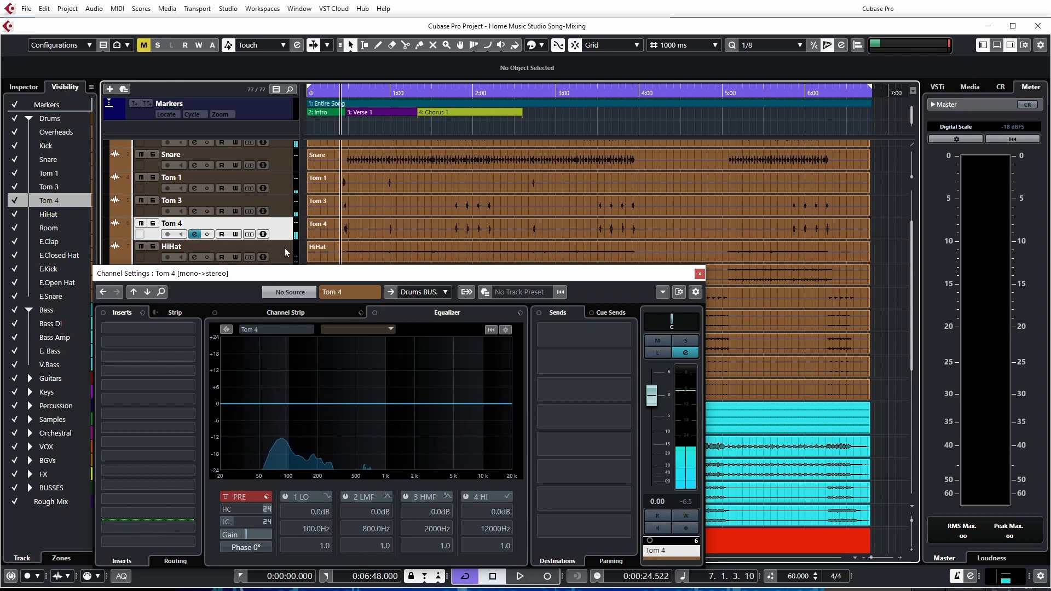
Show the HiHat channel, play from about 3:08 and raise the HiHat event's volume
click(285, 253)
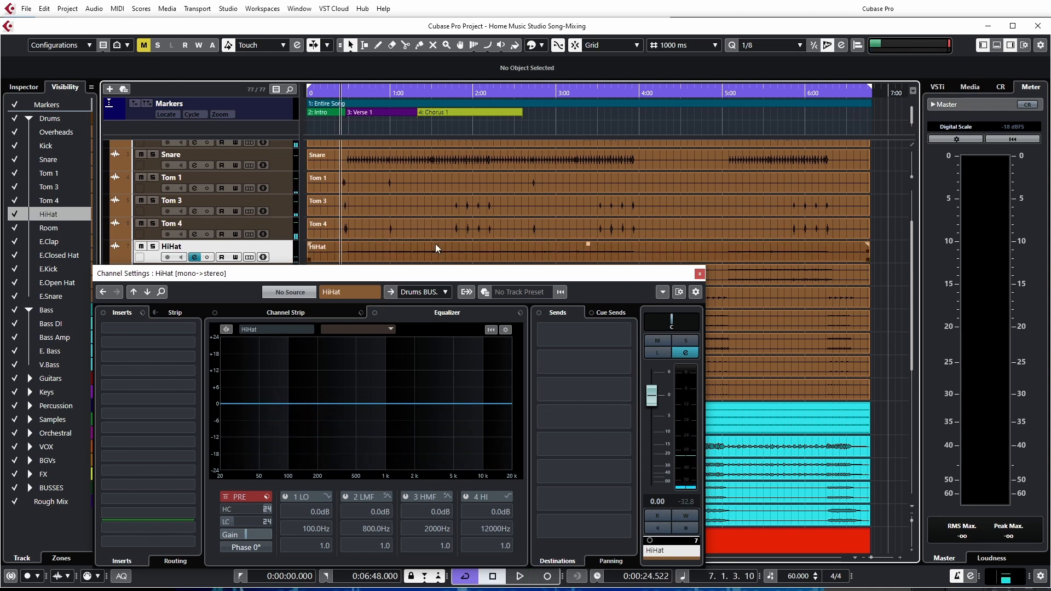
click(567, 129)
key(space)
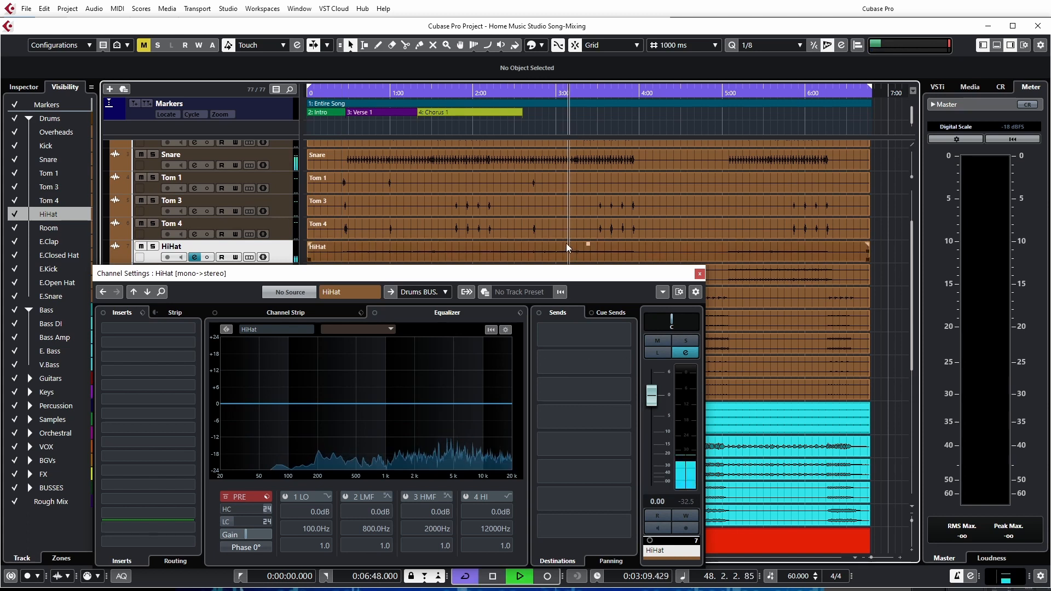
drag(589, 244, 580, 178)
Show the Room channel, raise its event's volume, reset the peak value, trim the event back slightly and stop playback
scroll(408, 210, down, 4)
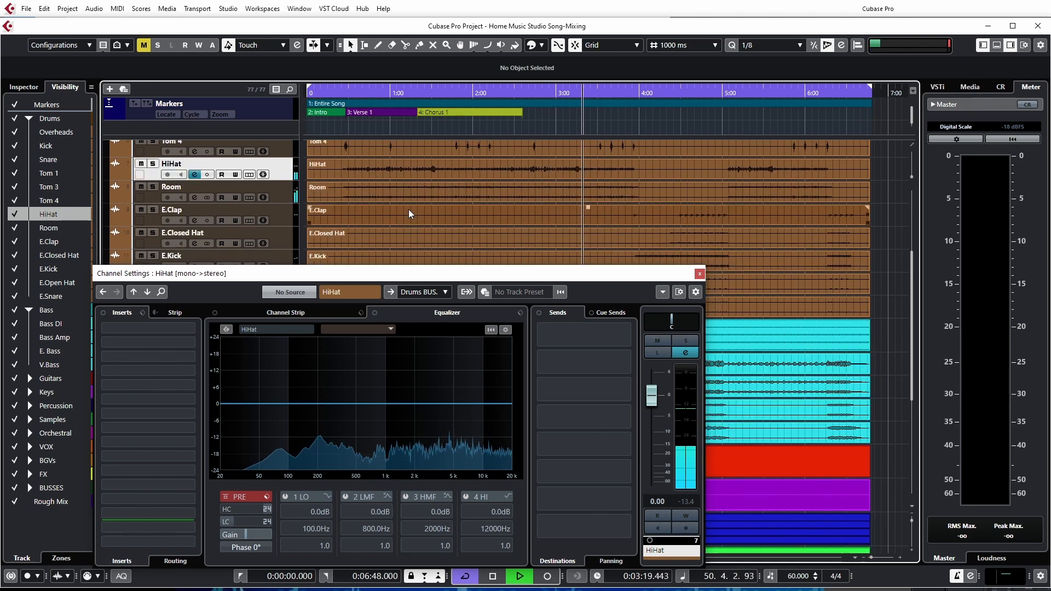
click(285, 196)
key(space)
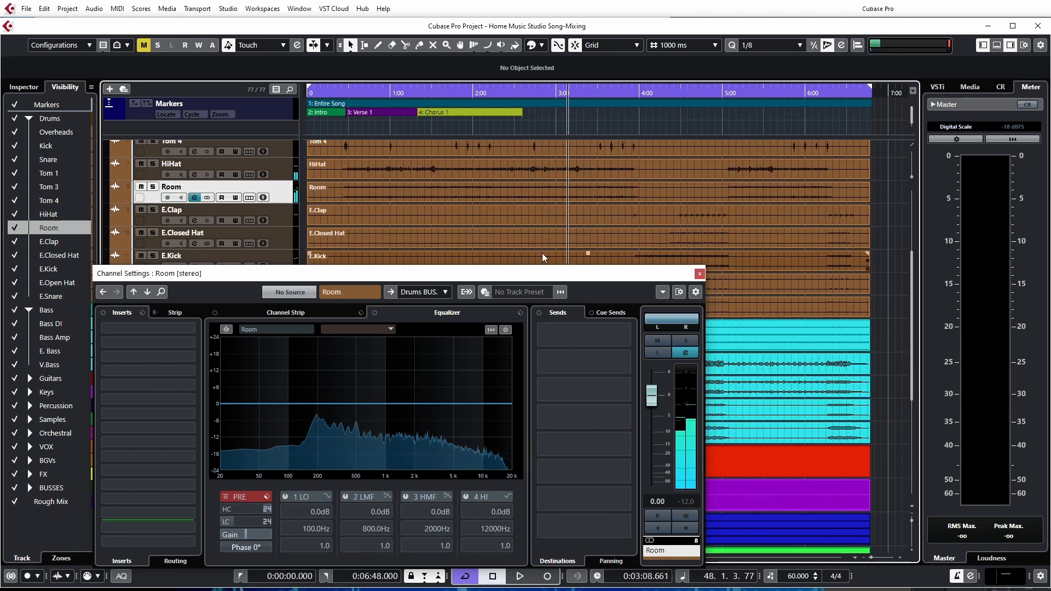
drag(588, 186, 589, 155)
click(687, 502)
key(space)
key(space)
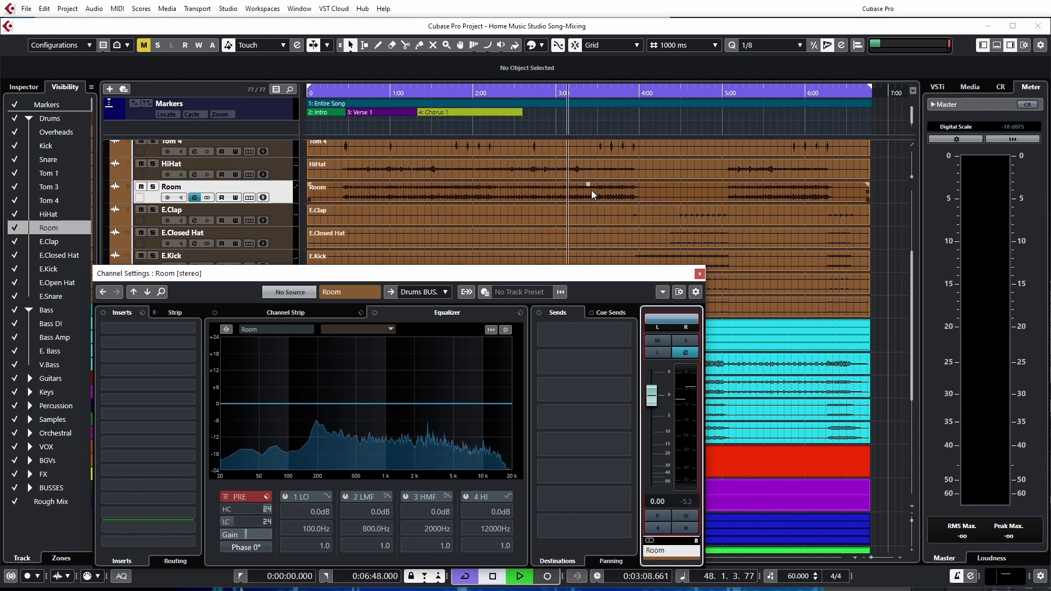
drag(588, 185, 588, 192)
key(space)
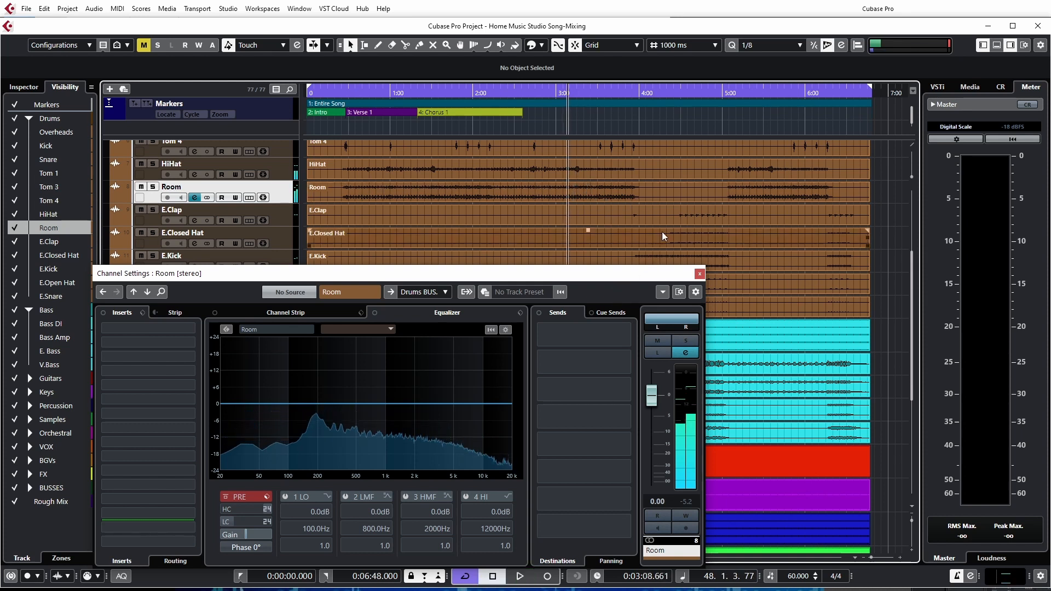
Show the E.Clap channel, play from about 4:28 and raise the E.Clap event's volume
click(678, 130)
click(296, 224)
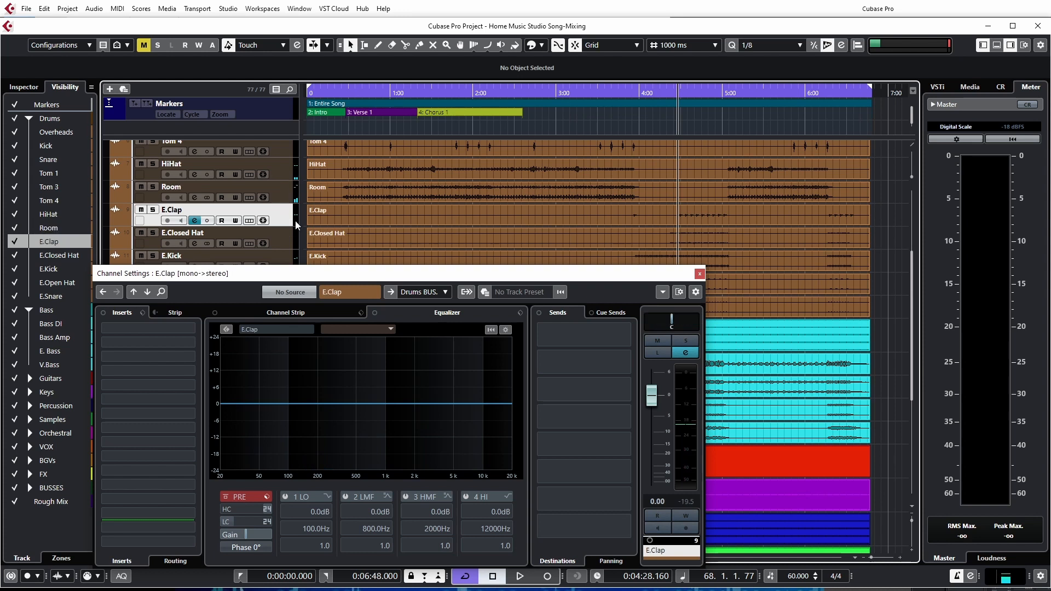
key(space)
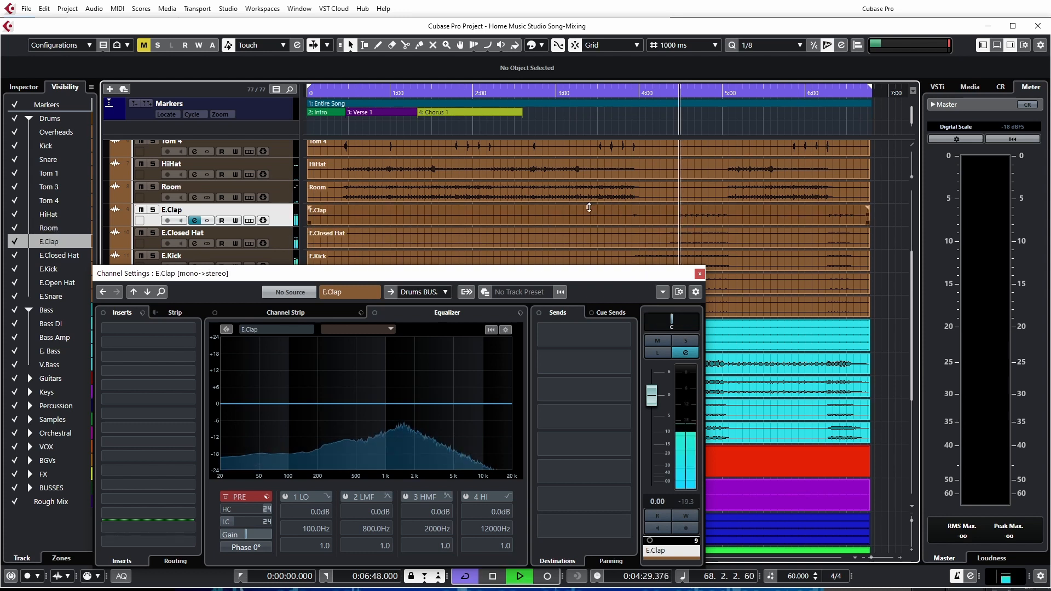
drag(588, 206, 582, 172)
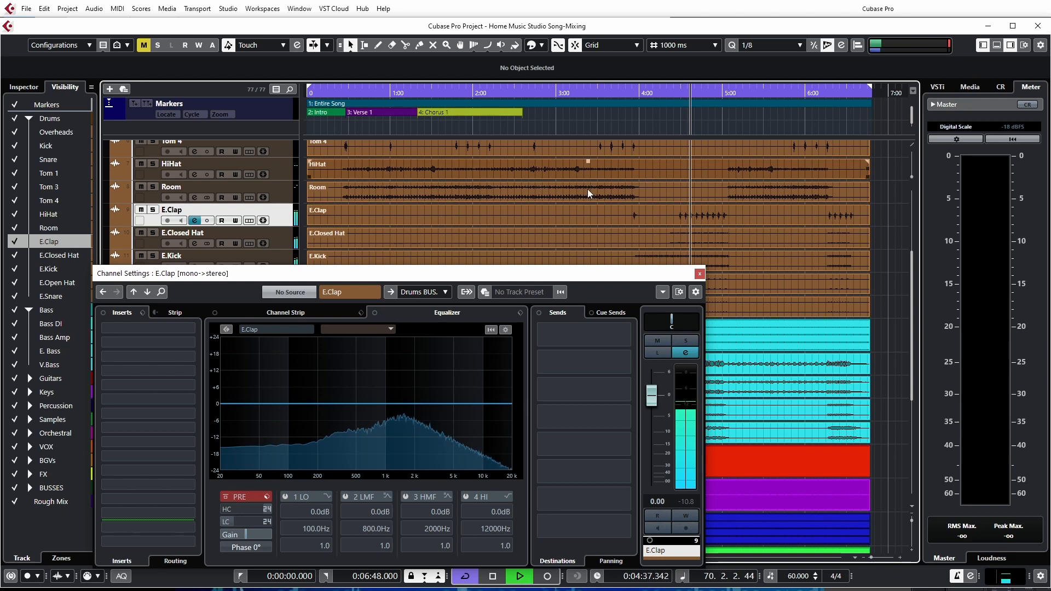
key(space)
Show the E.Closed Hat channel and raise its event's volume during playback
click(285, 242)
key(space)
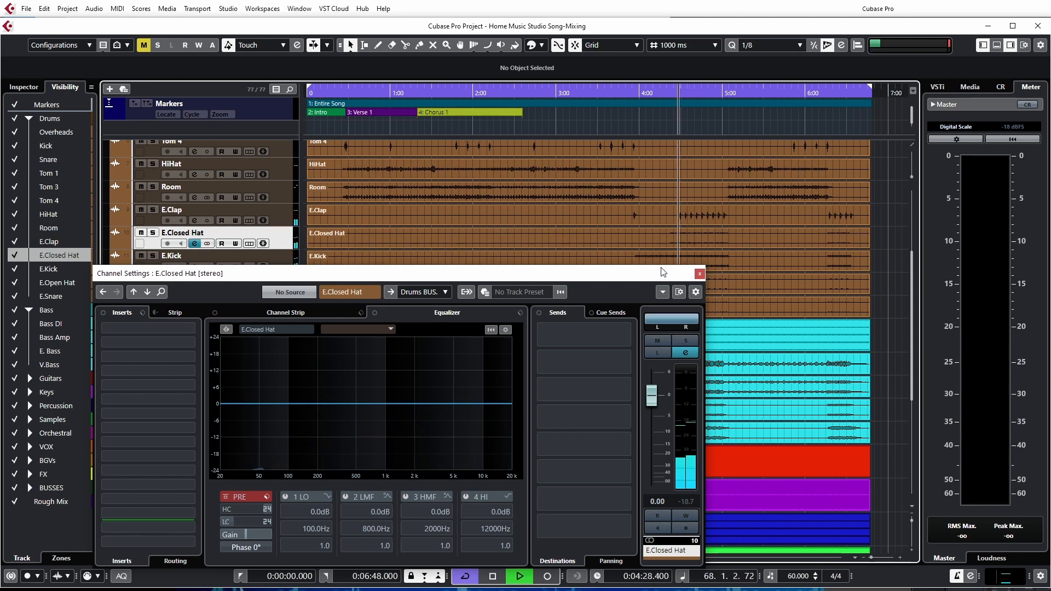
drag(591, 232, 586, 195)
Show the E.Kick channel and raise its event's volume slightly during playback
scroll(587, 211, down, 3)
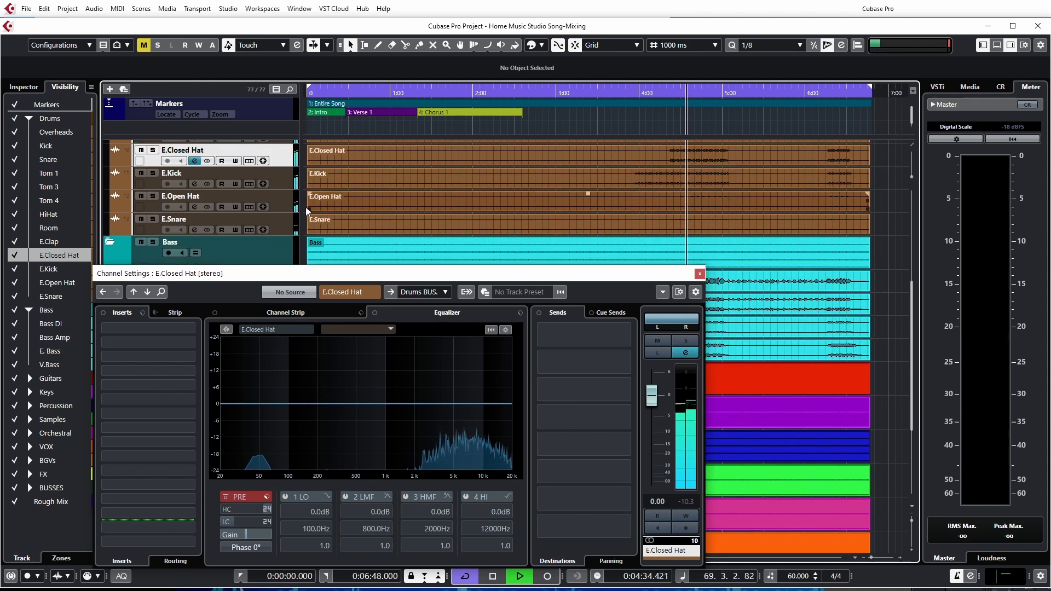
key(Down)
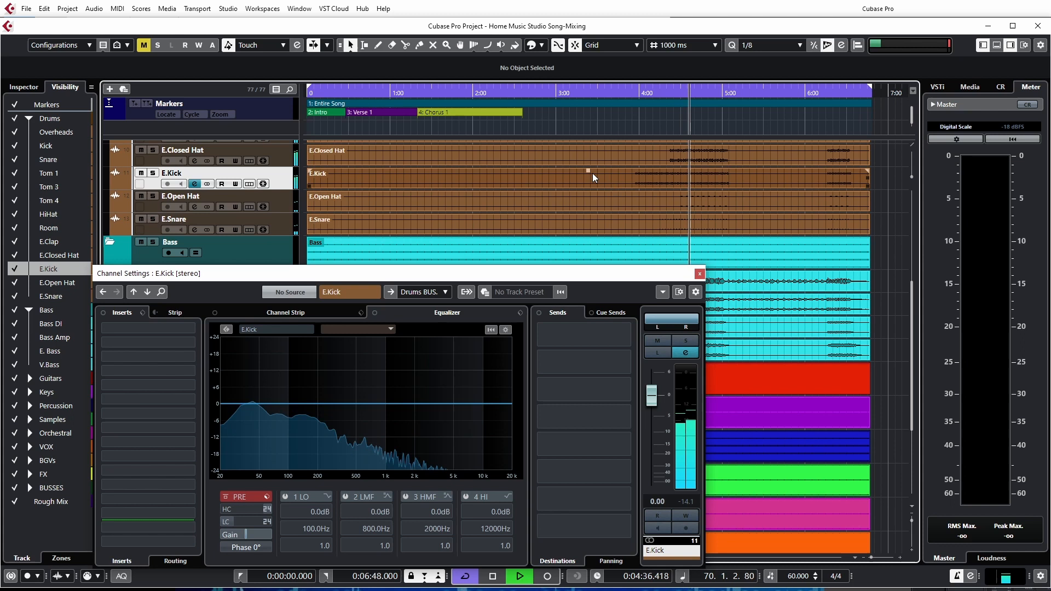
drag(588, 171, 589, 163)
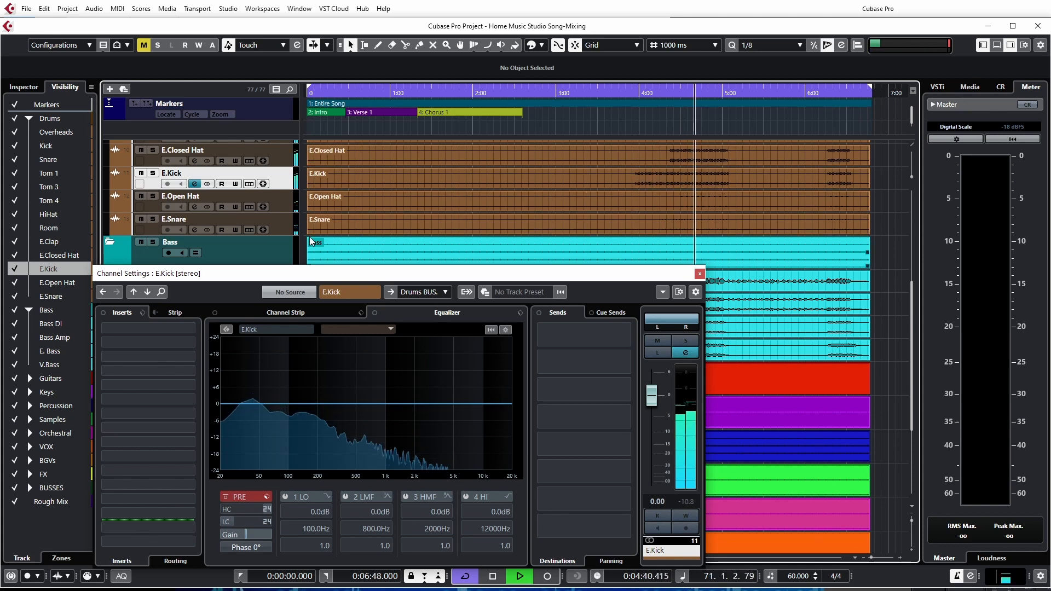
Show the E.Open Hat channel and raise its event's volume during playback
key(space)
key(Down)
key(space)
drag(591, 192, 586, 146)
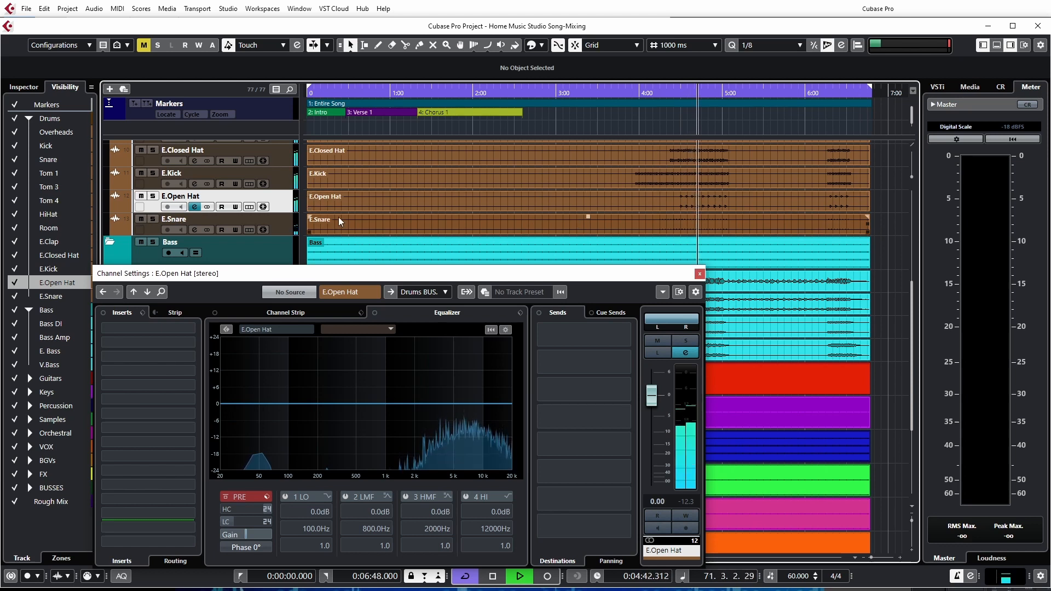
Show the E.Snare channel, raise its event's volume during playback and stop playback
key(Down)
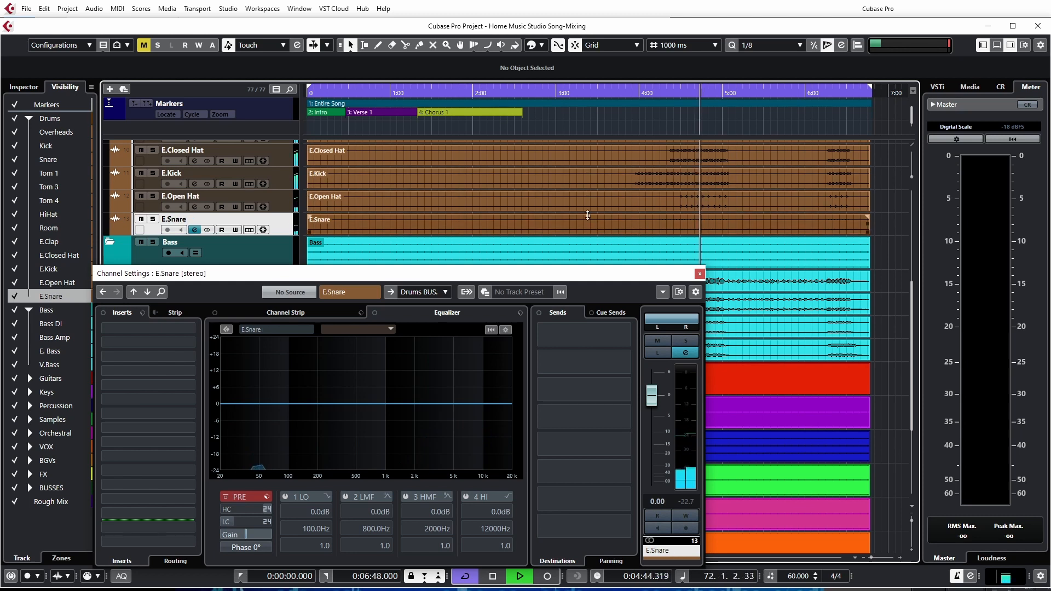
drag(588, 215, 593, 152)
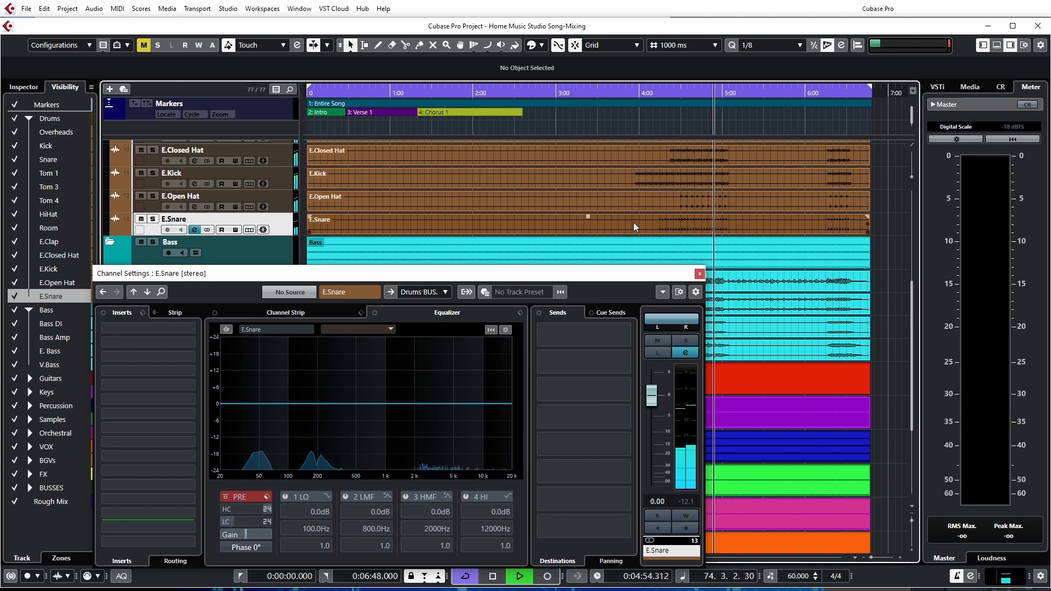
scroll(632, 234, down, 3)
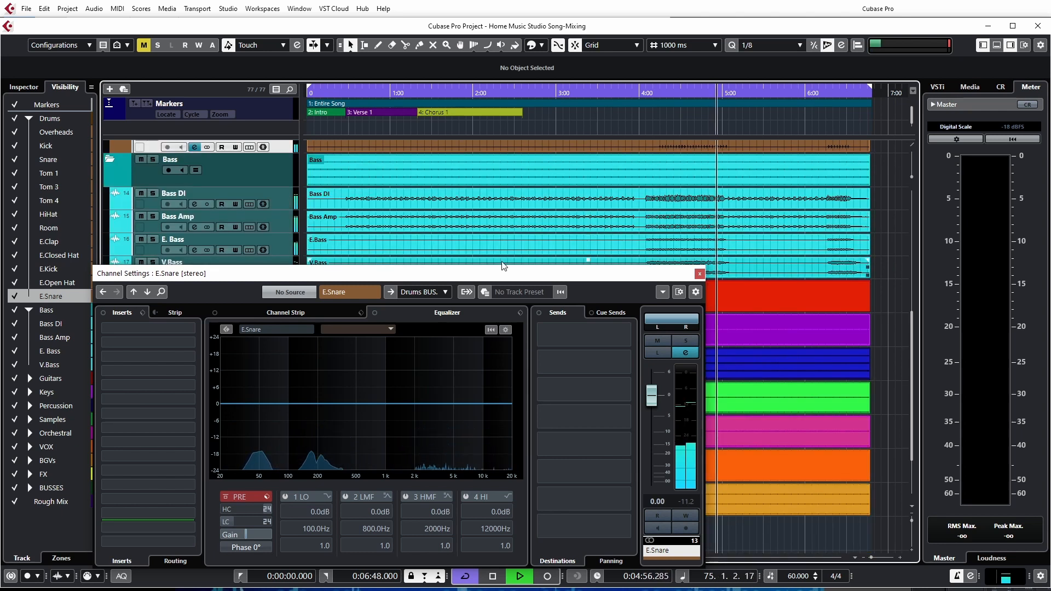
key(space)
Show the Bass DI channel and check its level during playback from about 4:28
click(275, 203)
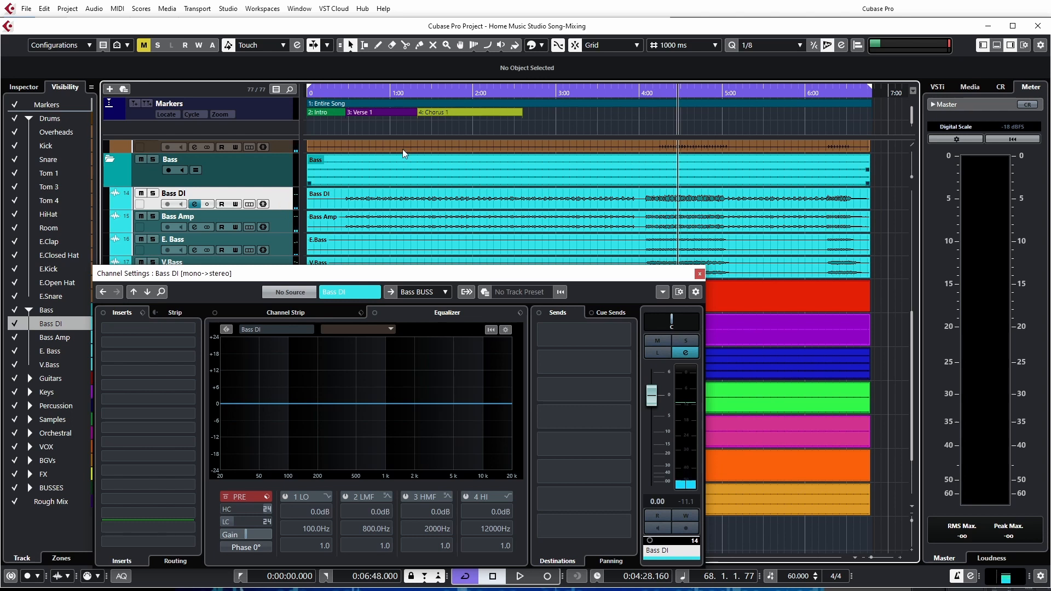
click(564, 201)
key(space)
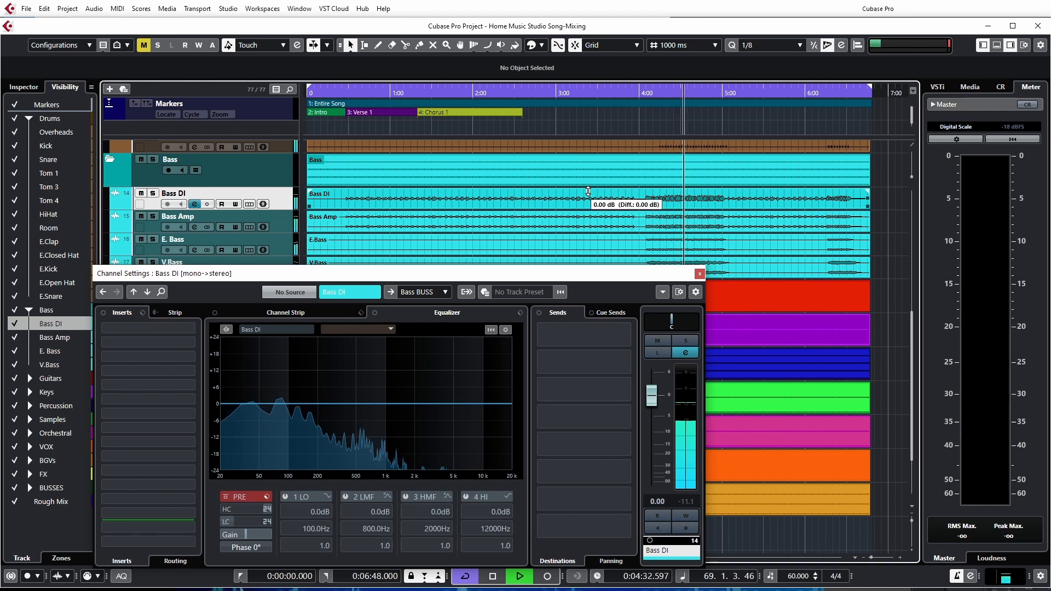
click(606, 221)
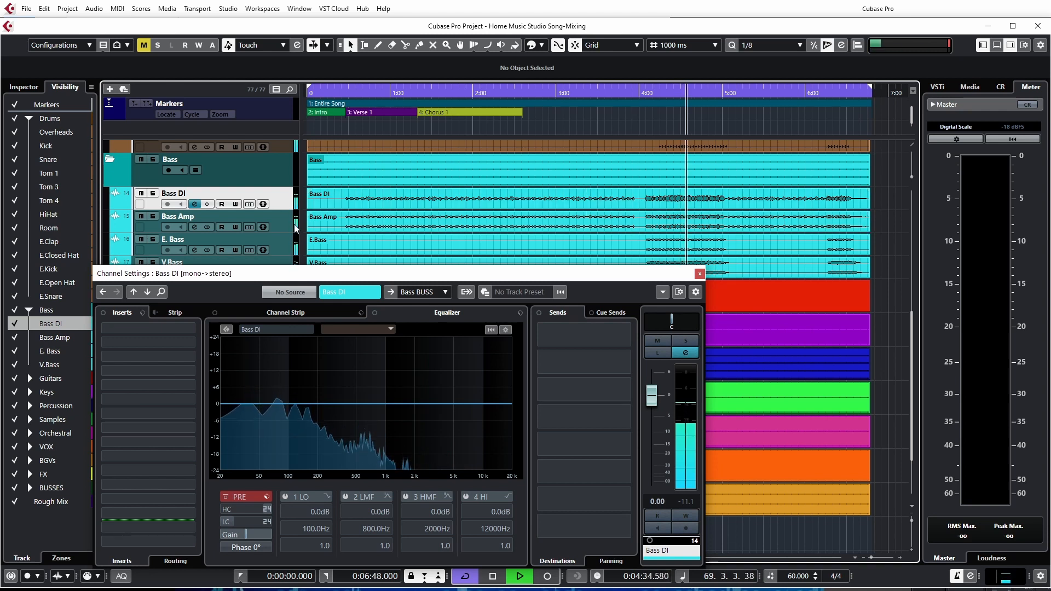
Show the Bass Amp channel and lower its event's volume slightly during playback
click(296, 228)
click(450, 240)
click(591, 222)
drag(589, 213, 589, 217)
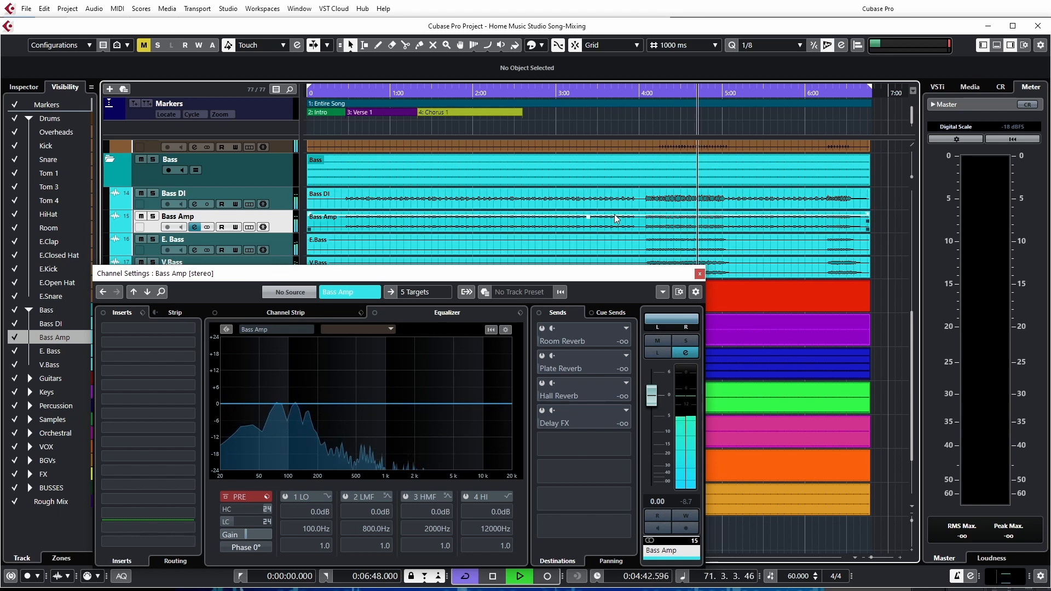
Show the E. Bass channel and raise its event's volume during playback
scroll(614, 215, down, 3)
click(287, 167)
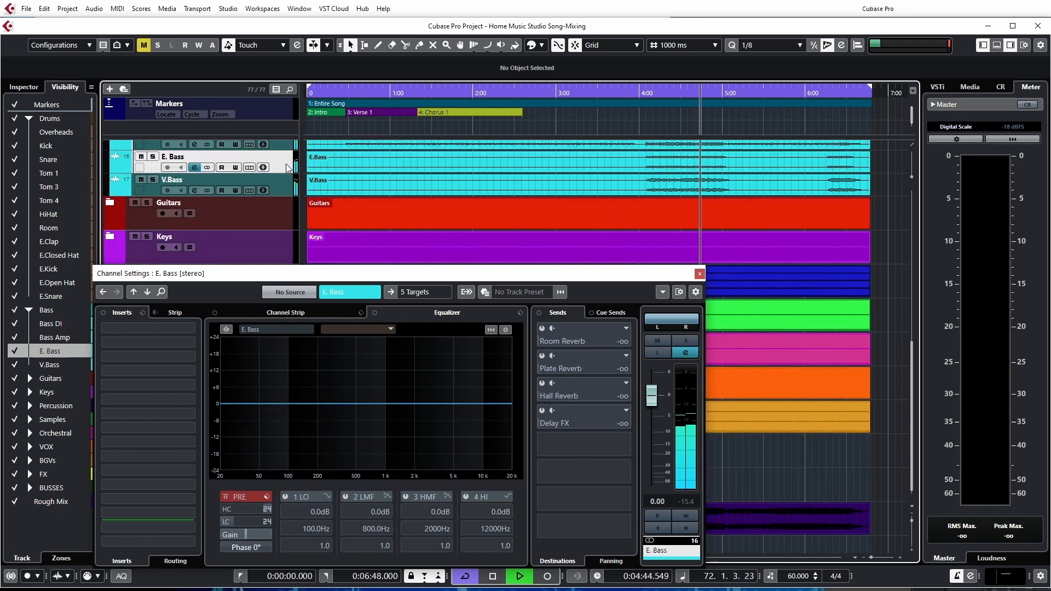
drag(587, 154, 589, 141)
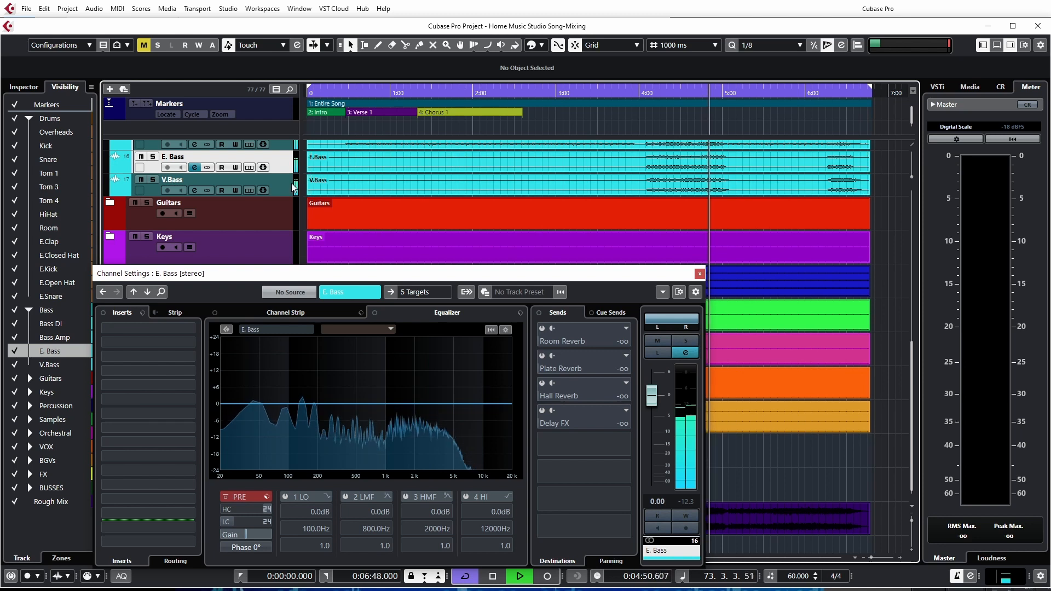
Show the V.Bass channel, and collapse the Samples and Percussion folders in the track list
click(241, 181)
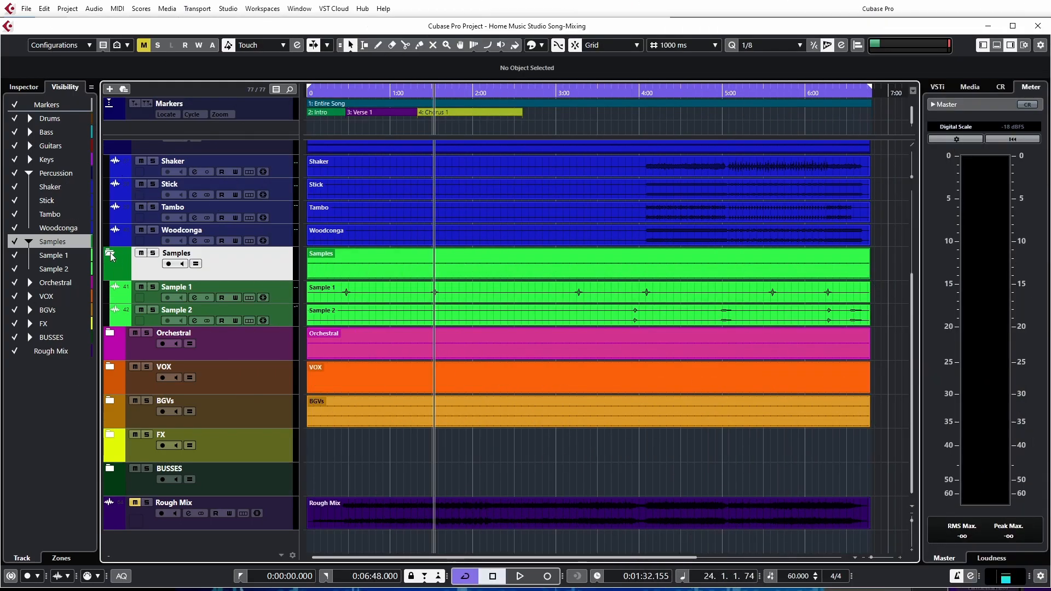
click(110, 253)
scroll(170, 298, up, 2)
click(110, 284)
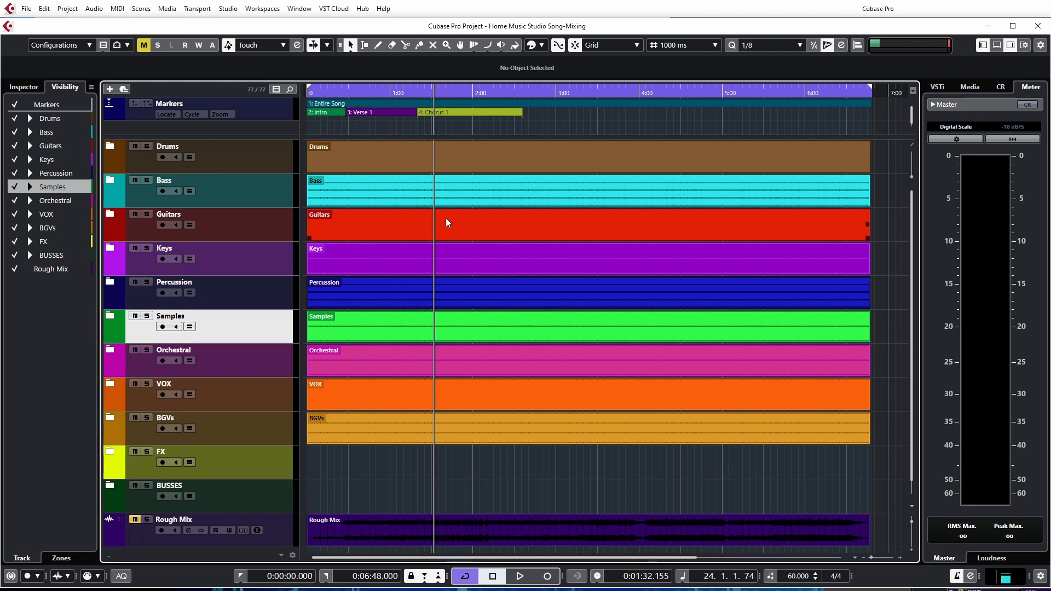
Expand the BUSSES folder and look over the buss tracks inside it
click(116, 486)
click(110, 487)
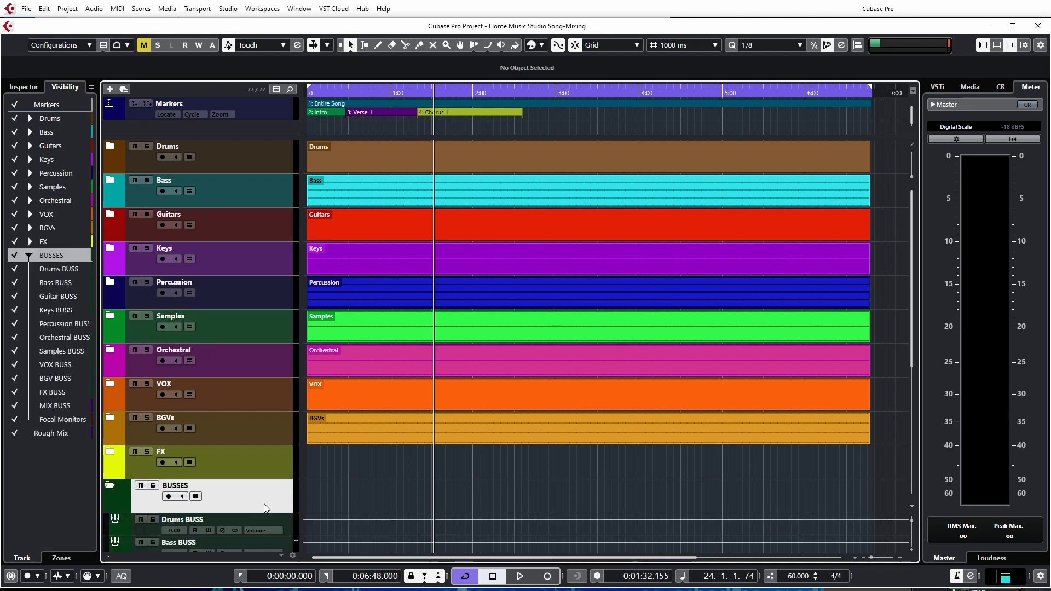
scroll(335, 476, down, 5)
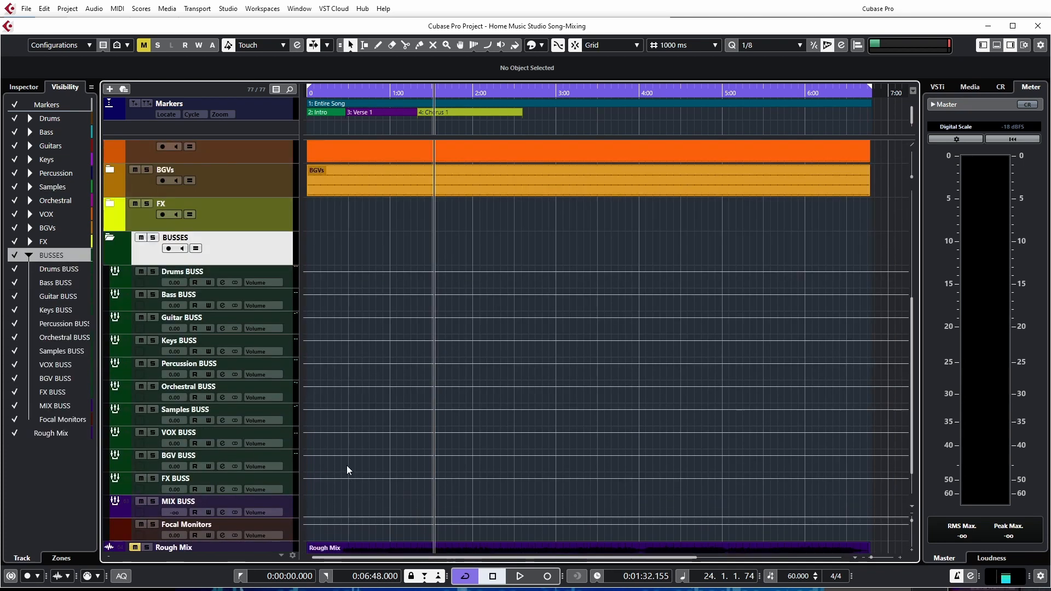
scroll(346, 466, up, 6)
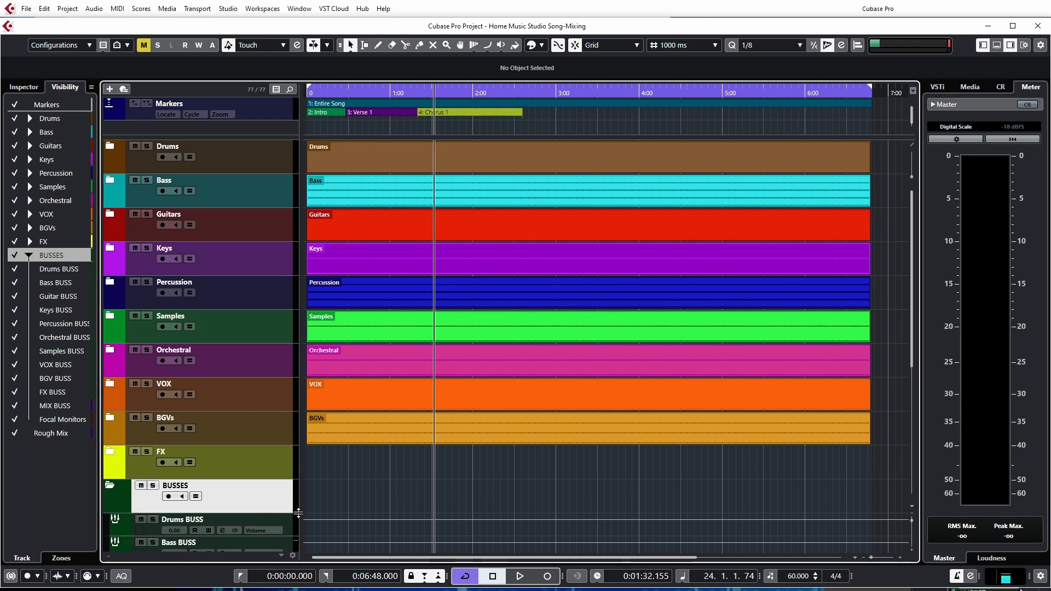
Expand the Drums folder and show the channel settings of the Drums BUSS, with the window clear of the upper tracks
click(111, 147)
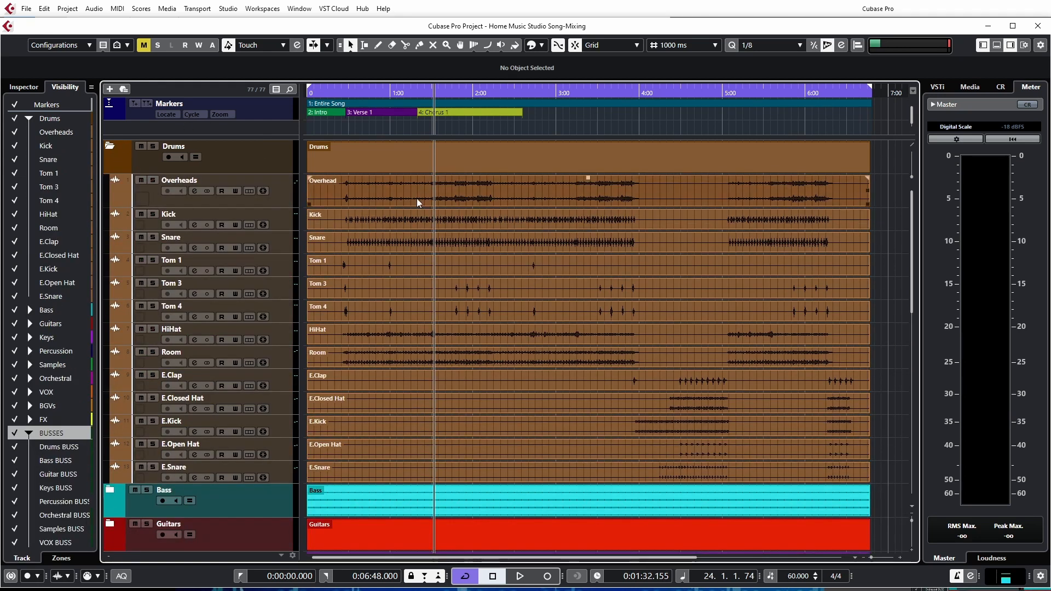
scroll(413, 451, down, 5)
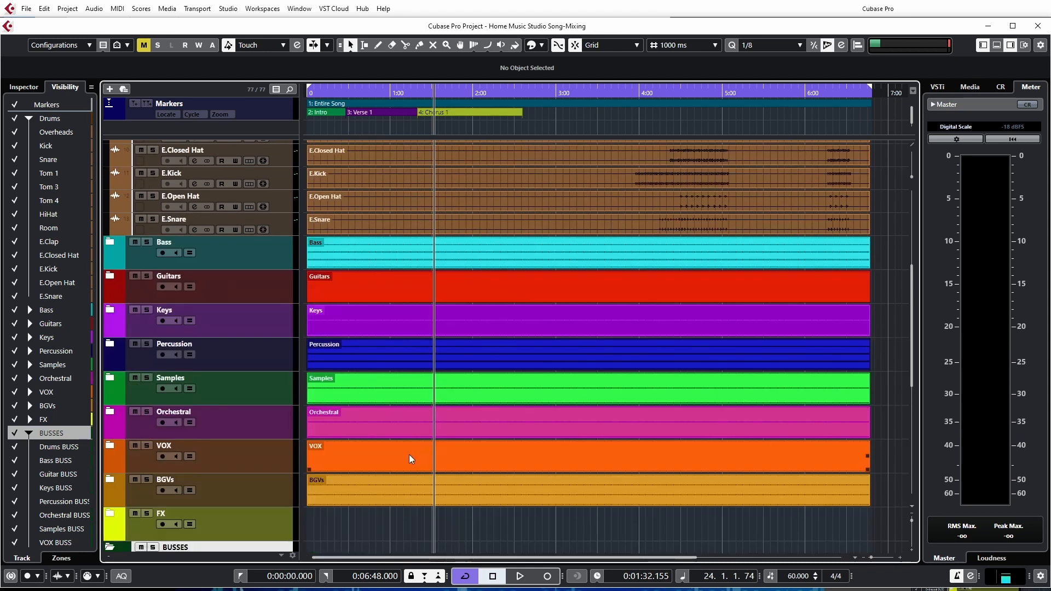
scroll(412, 459, down, 3)
click(289, 430)
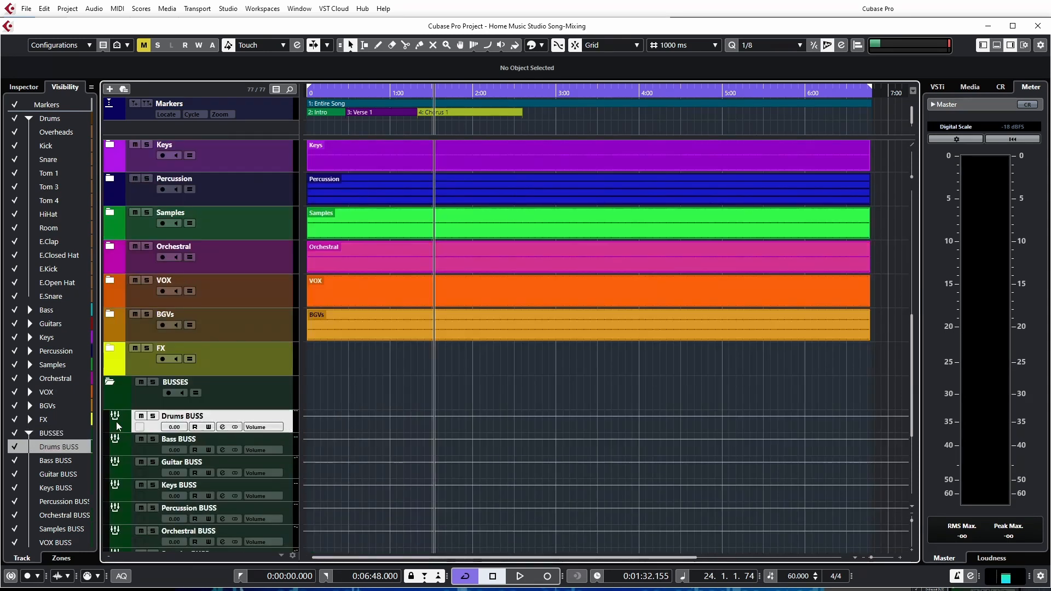
click(222, 427)
drag(329, 91, 425, 110)
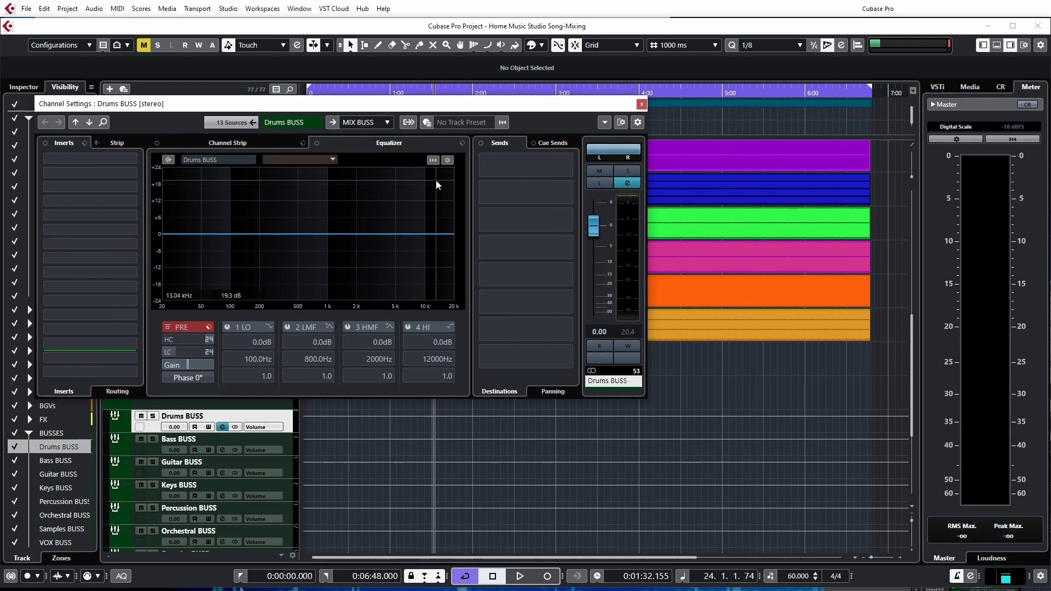
drag(521, 109, 670, 277)
Start playback, reset the Drums BUSS meter and check its level, keeping the drum track list uncovered
scroll(310, 207, up, 5)
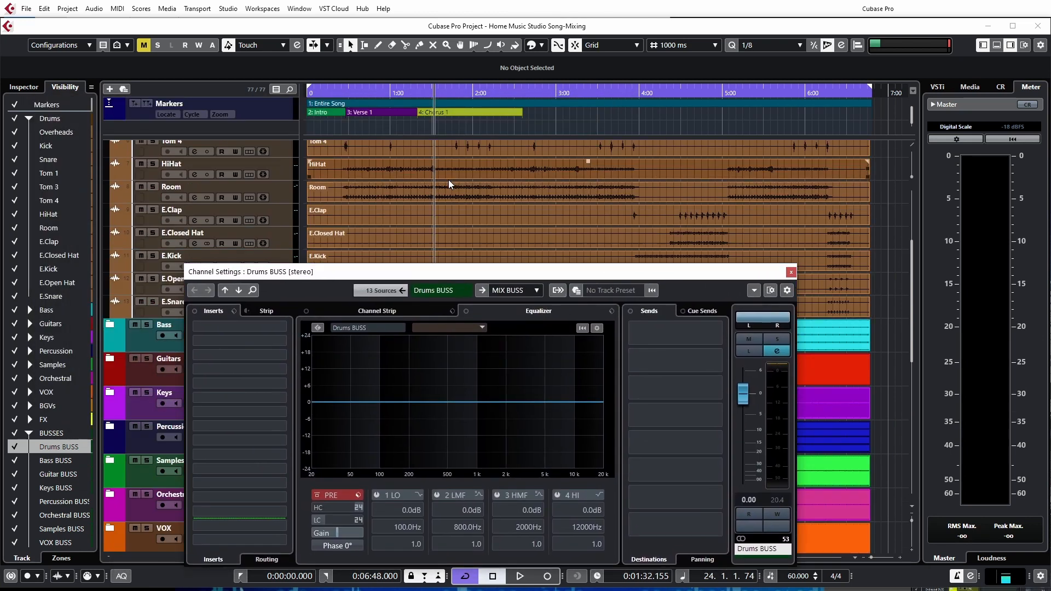
scroll(310, 207, up, 5)
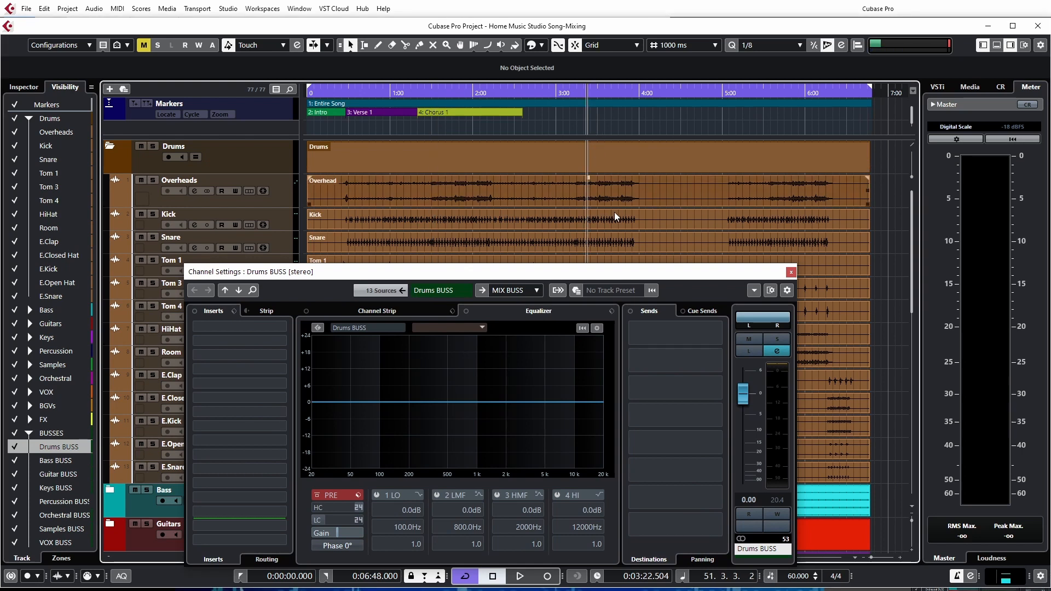
key(space)
drag(584, 273, 576, 197)
click(771, 322)
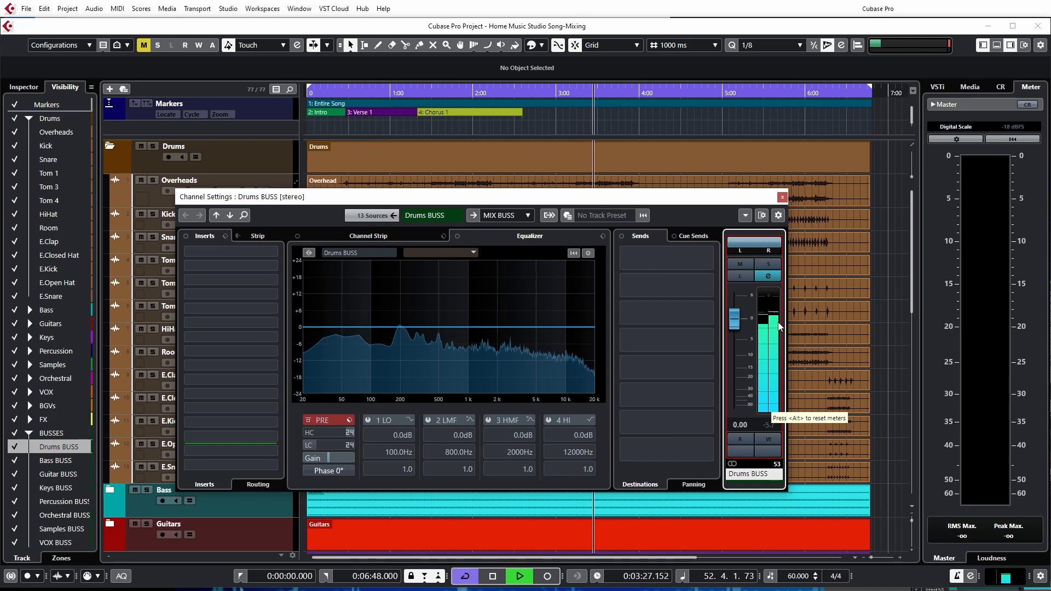
drag(468, 201, 611, 200)
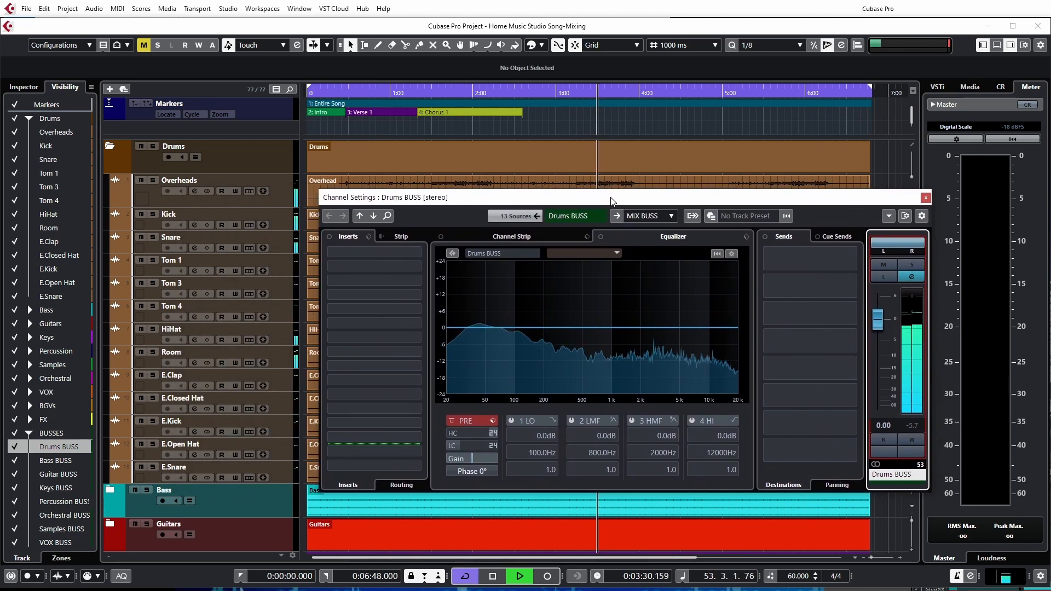
Select all drum tracks from Overheads to E.Snare and show them in the MixConsole with their faders uncovered
click(286, 199)
shift+click(286, 472)
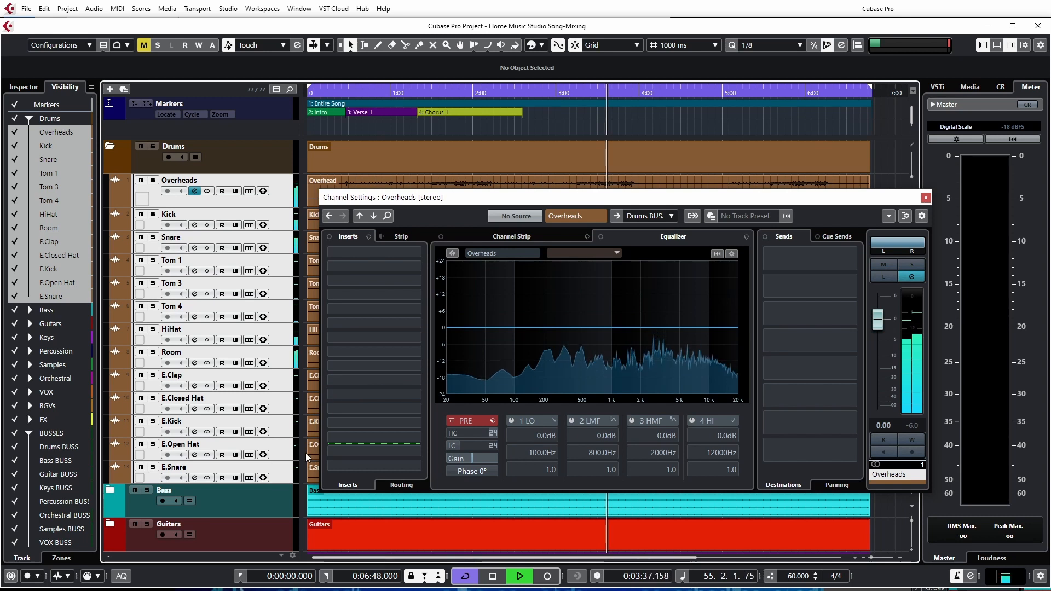
key(F3)
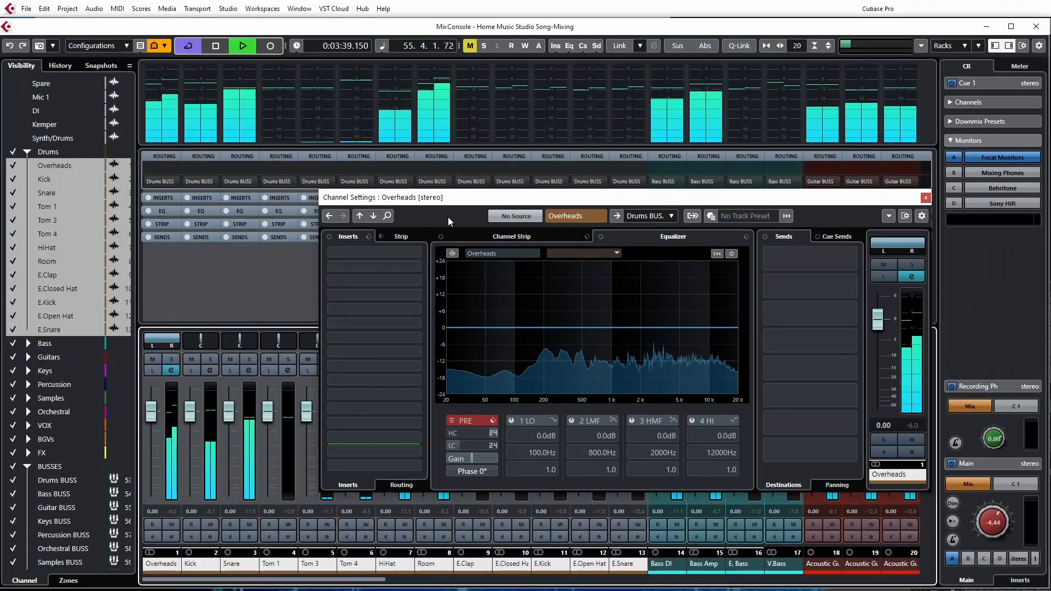
drag(466, 198, 378, 53)
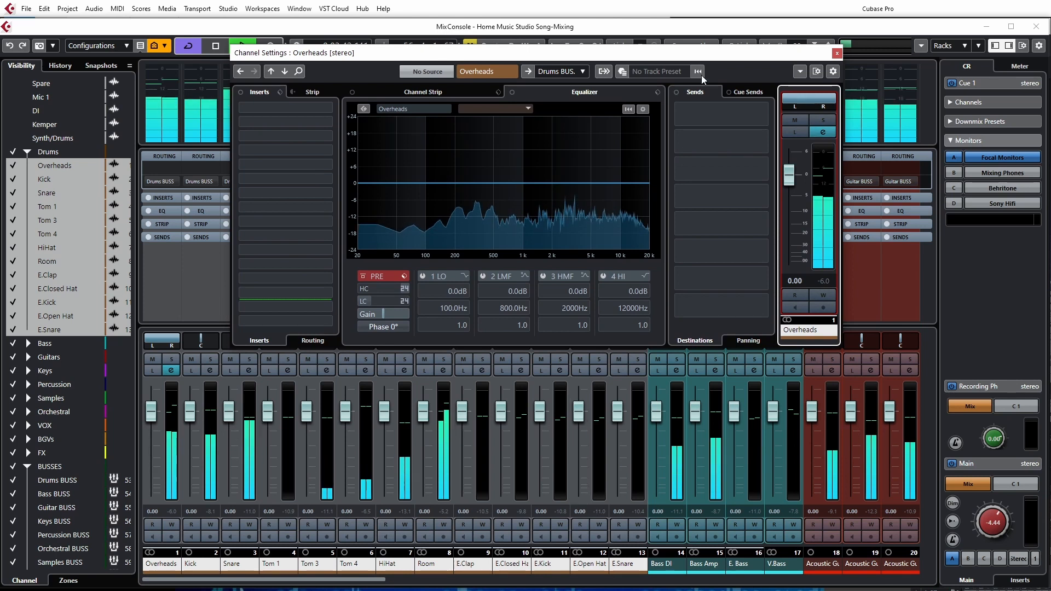
drag(704, 60, 702, 84)
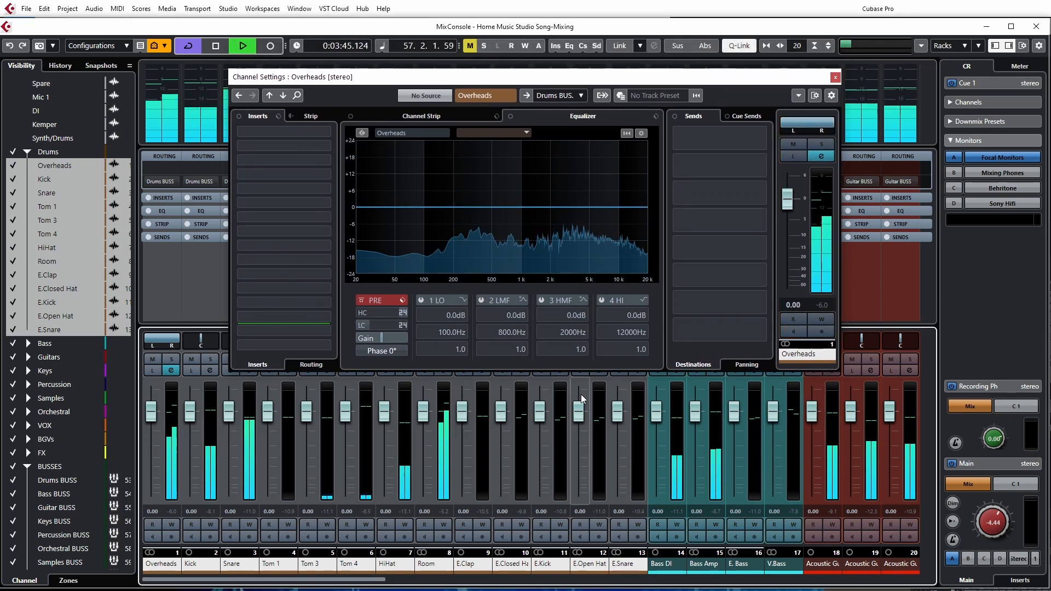
Try lowering the linked drum faders to -6.38 dB and -1.92 dB, and return them to 0.00
drag(540, 413, 543, 435)
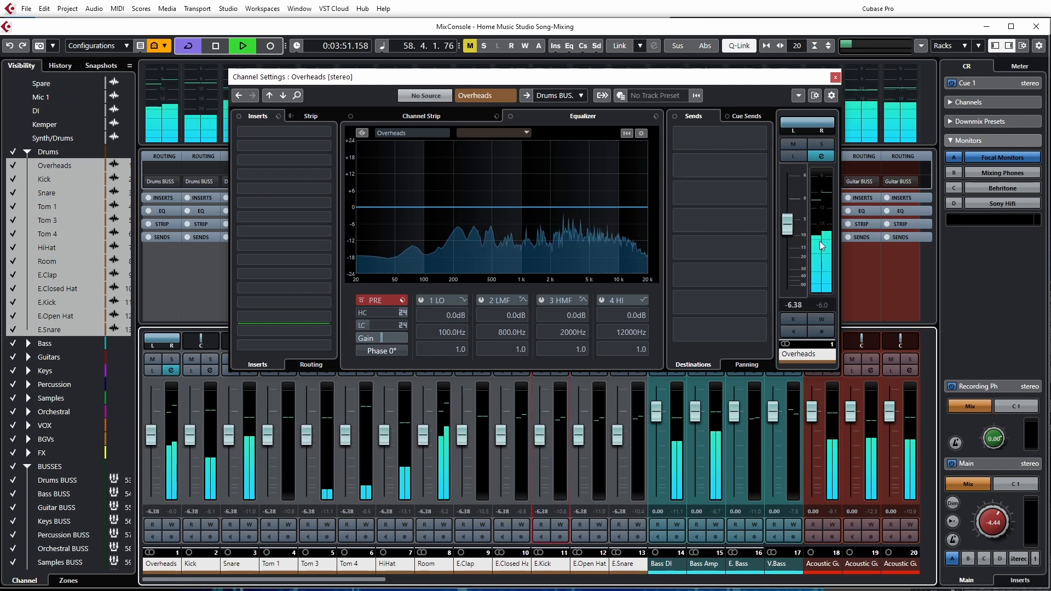
click(818, 208)
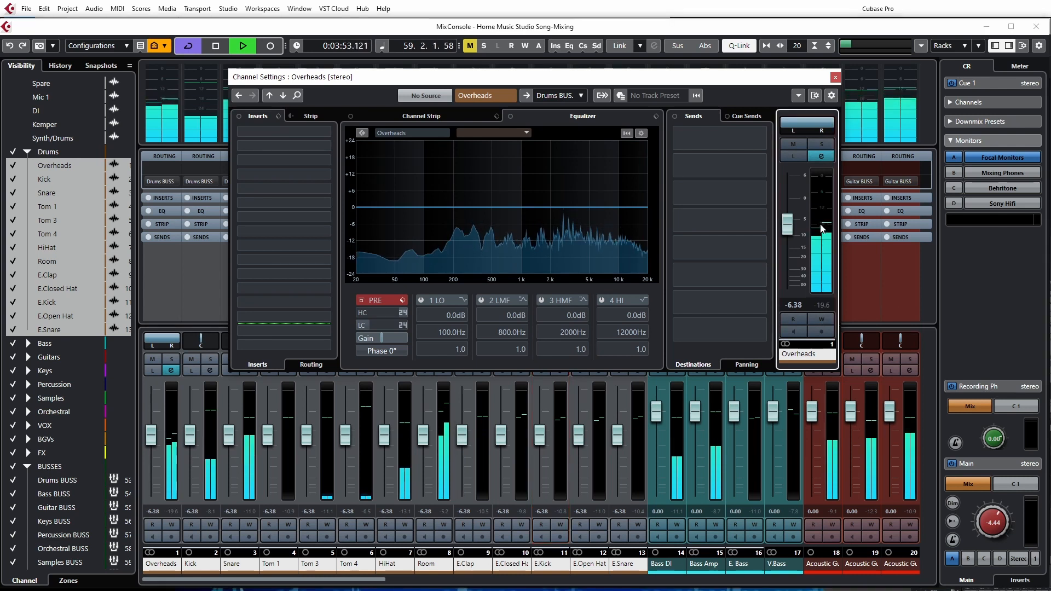
drag(580, 441, 585, 427)
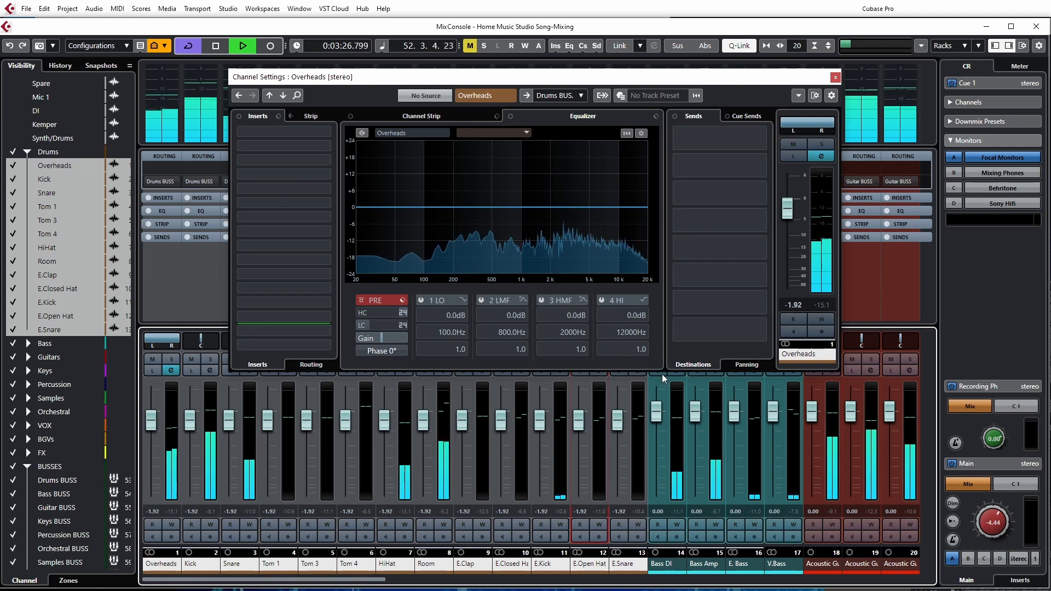
ctrl+click(618, 421)
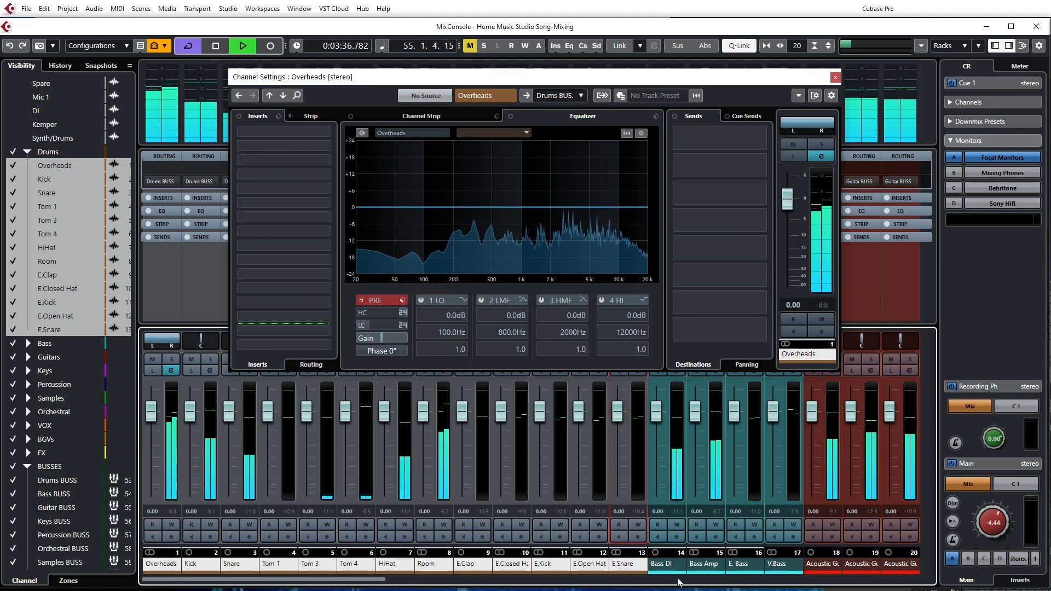
Close the Overheads channel settings, check the buss channels' meters in the MixConsole during playback, and stop playback
click(836, 77)
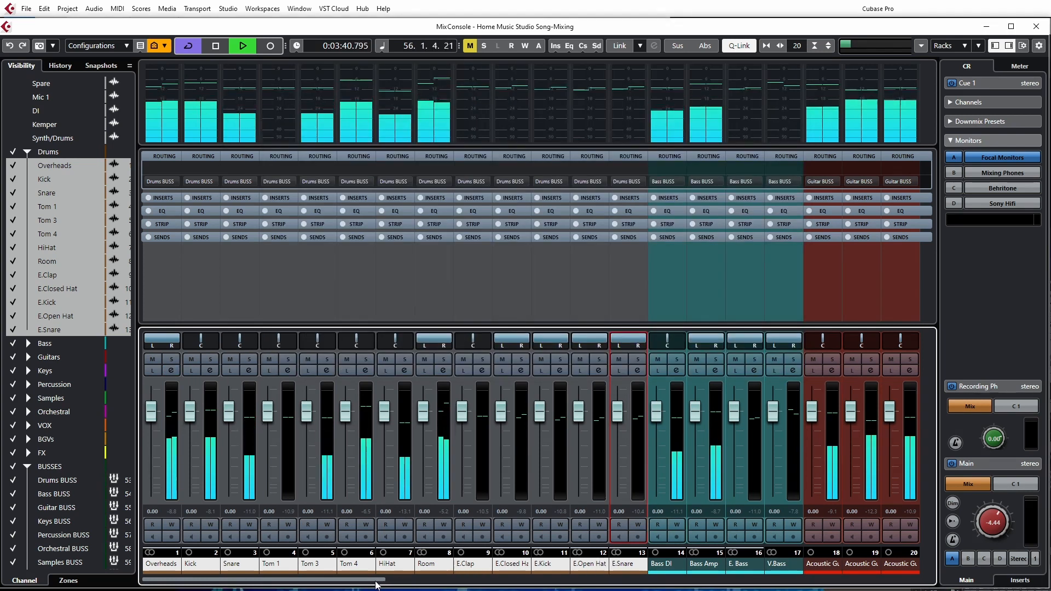
click(482, 584)
drag(481, 584, 883, 583)
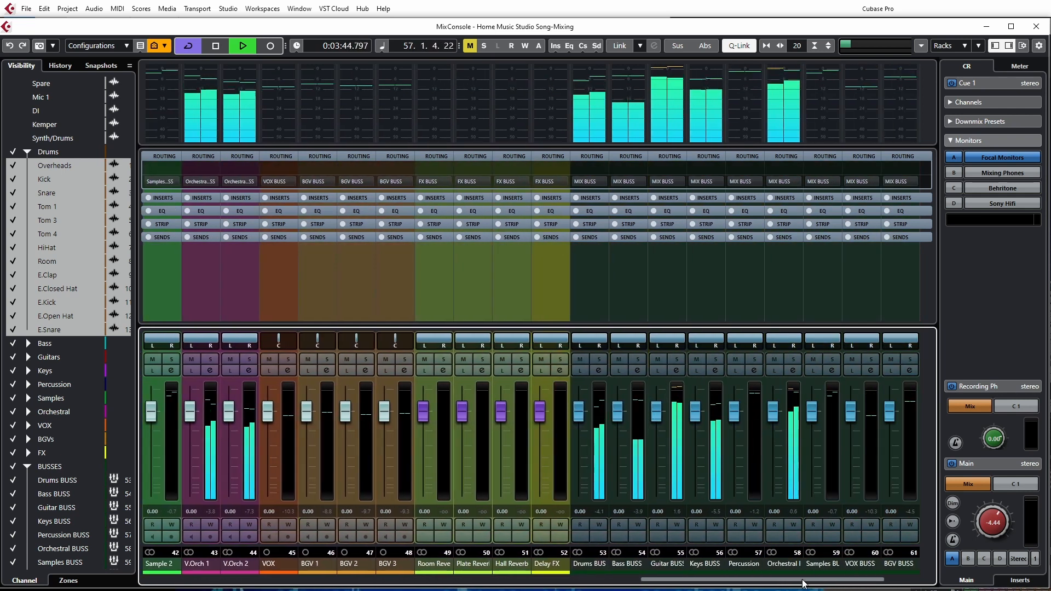
scroll(468, 429, right, 2)
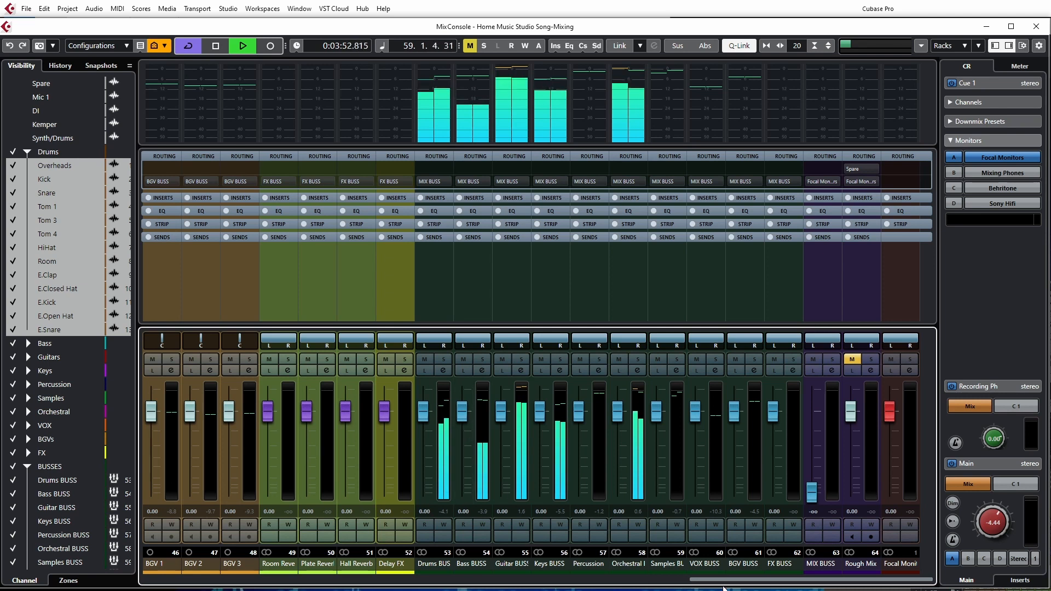
key(space)
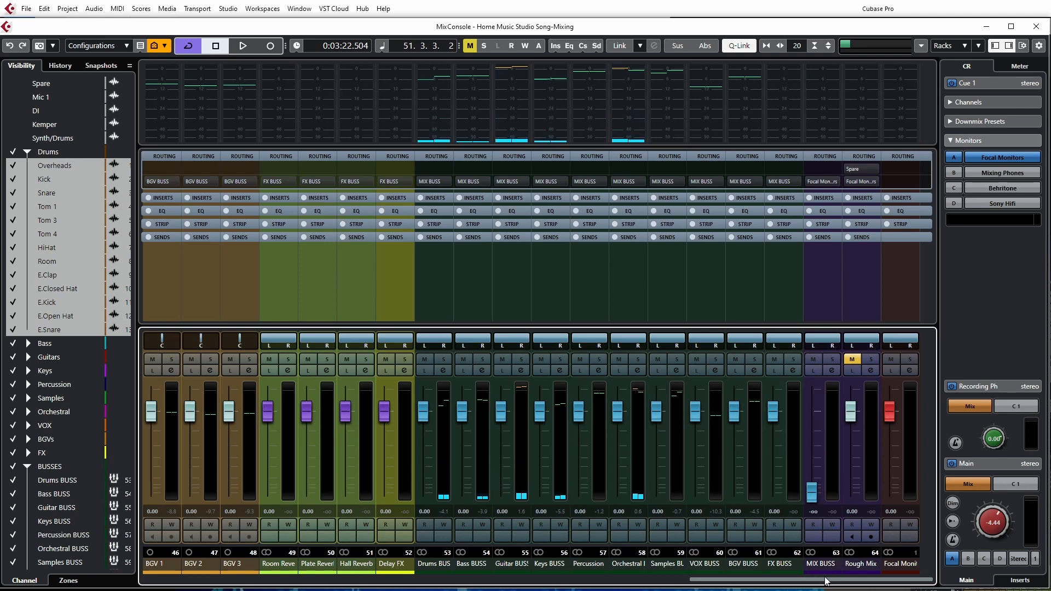
Select the buss channels from Drums BUSS to FX BUSS and raise the MIX BUSS fader to -0.04 dB
click(438, 570)
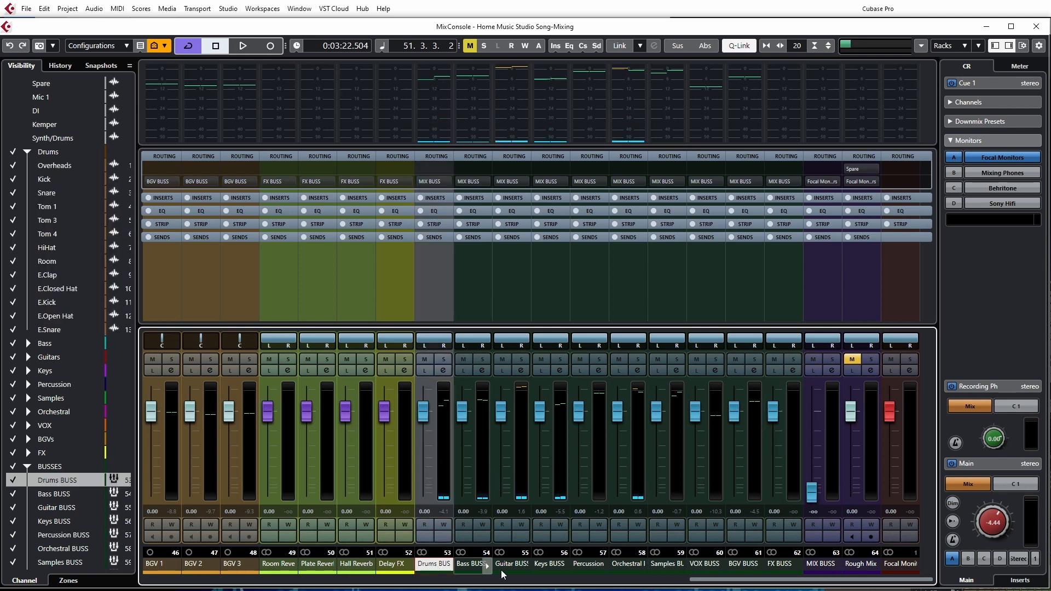
shift+click(787, 569)
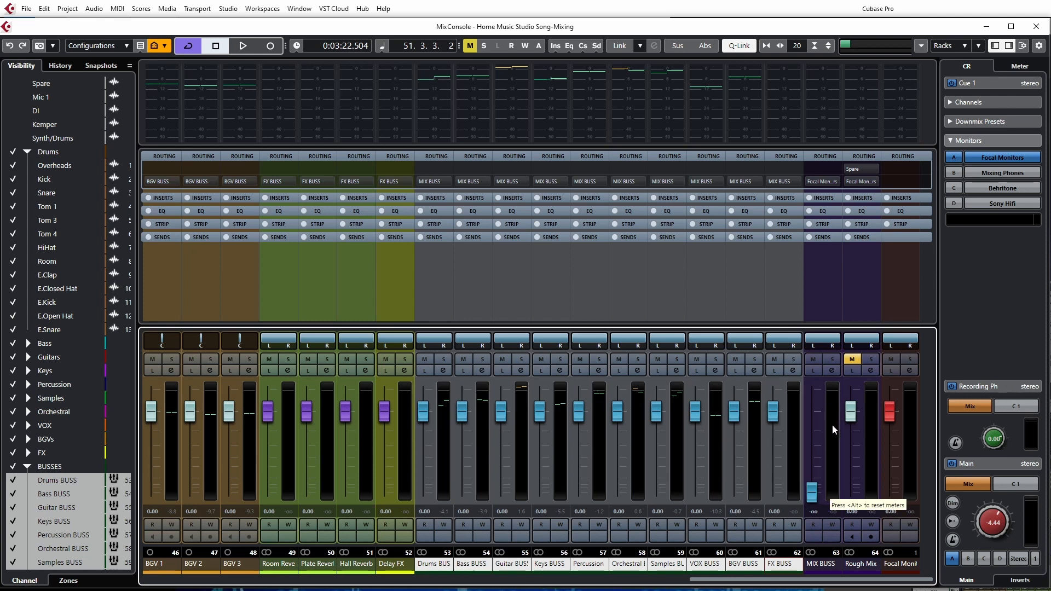
drag(814, 497, 807, 416)
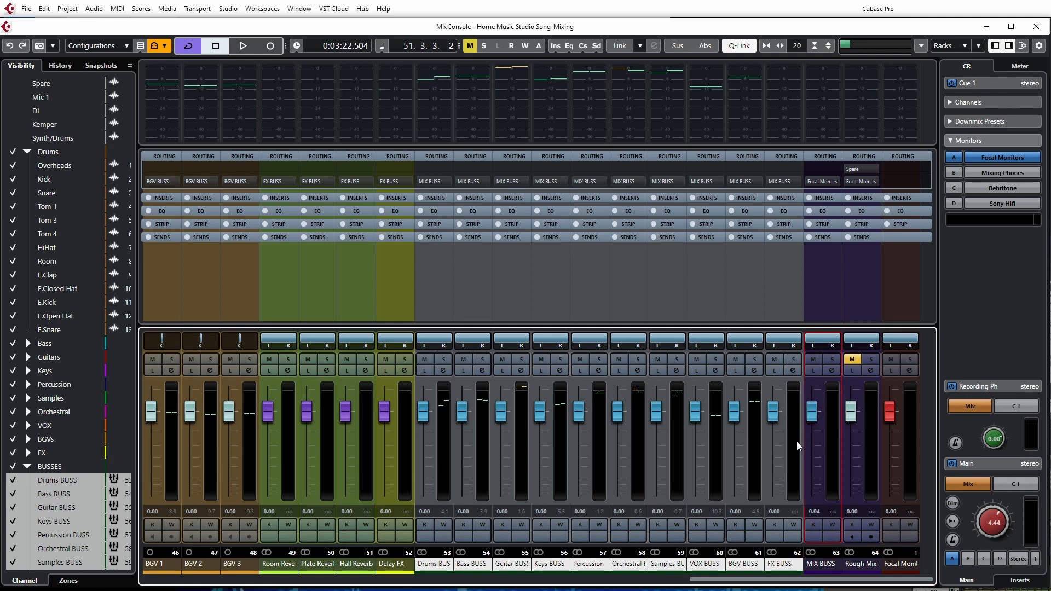